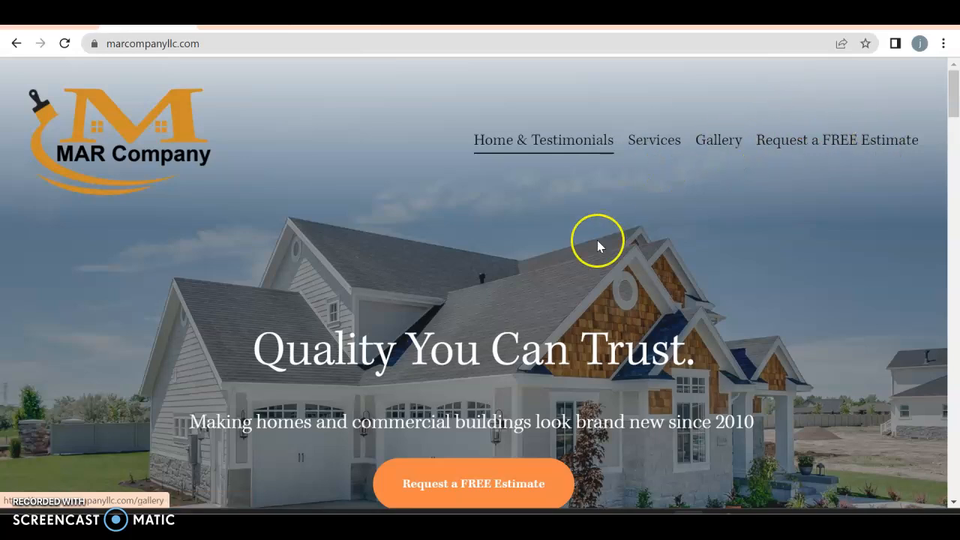
Step: Review the MAR Company home page's banner and the welcome text about its Indianapolis painting business
scroll(598, 245, "down", 2)
scroll(598, 245, "down", 3)
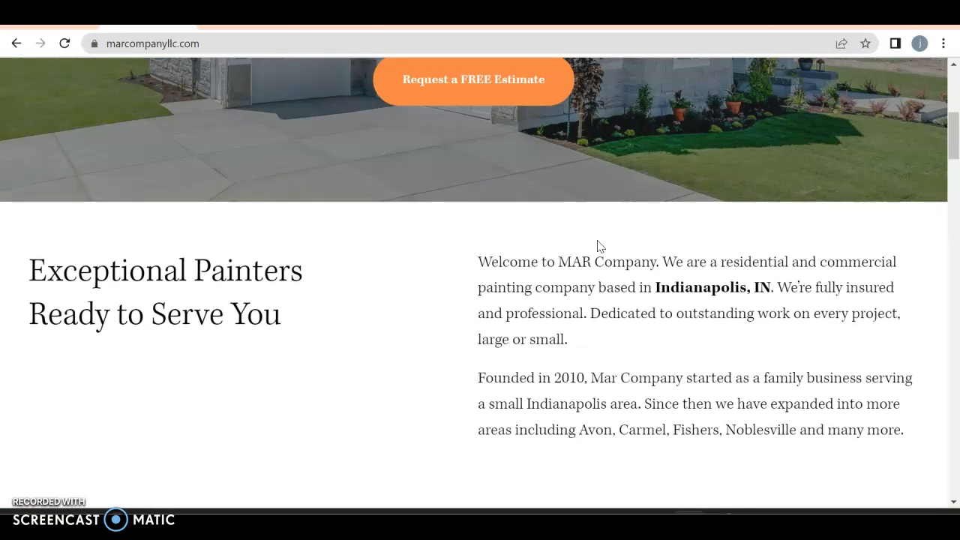
left_click(498, 261)
left_click(670, 316)
scroll(672, 316, "down", 6)
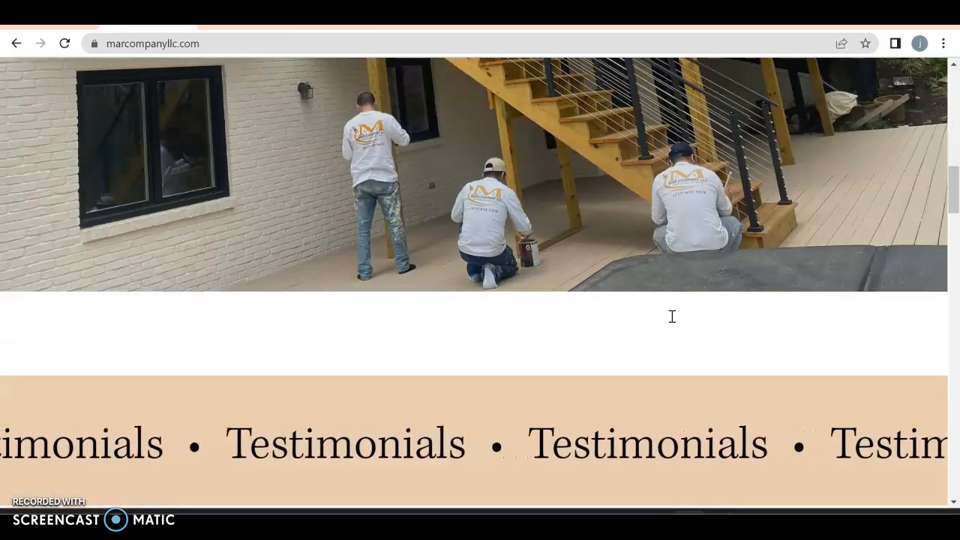
Step: Examine the home page's commercial video, customer testimonials, free estimate section and Our Services list
scroll(672, 316, "down", 8)
scroll(672, 315, "down", 3)
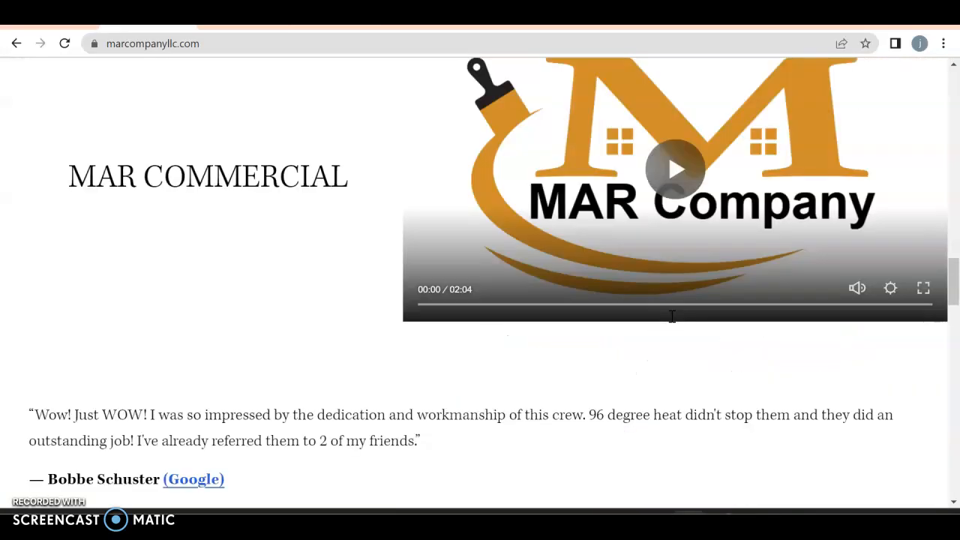
scroll(672, 316, "down", 3)
scroll(672, 315, "down", 1)
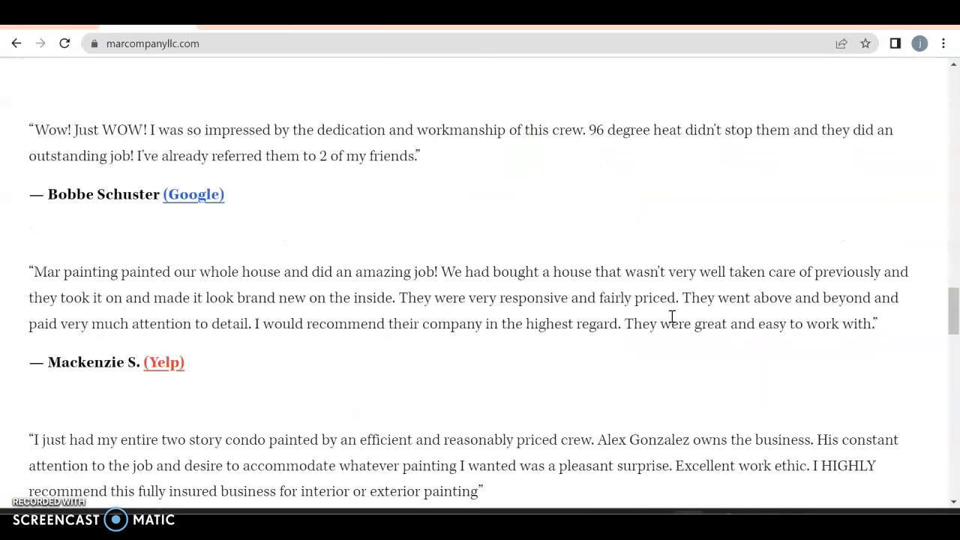
scroll(432, 202, "down", 8)
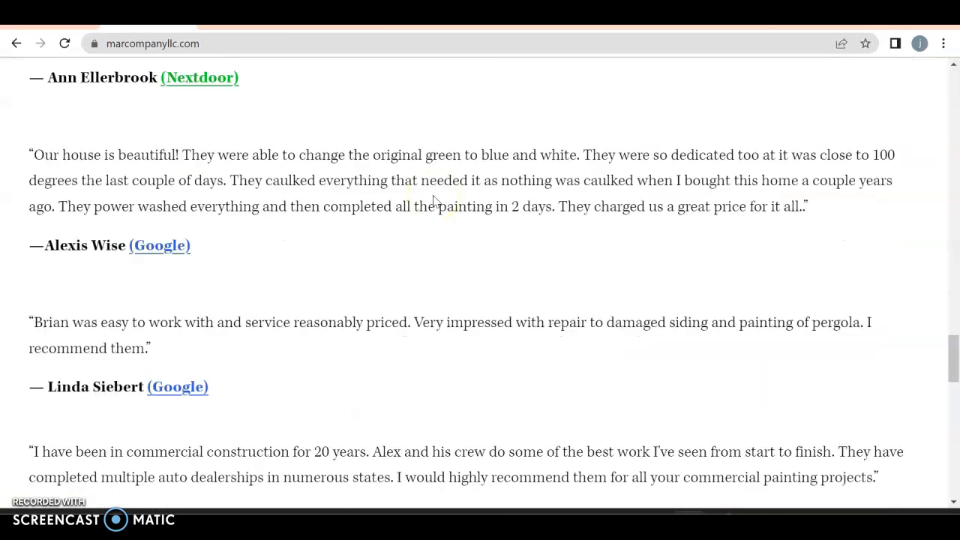
scroll(433, 202, "down", 8)
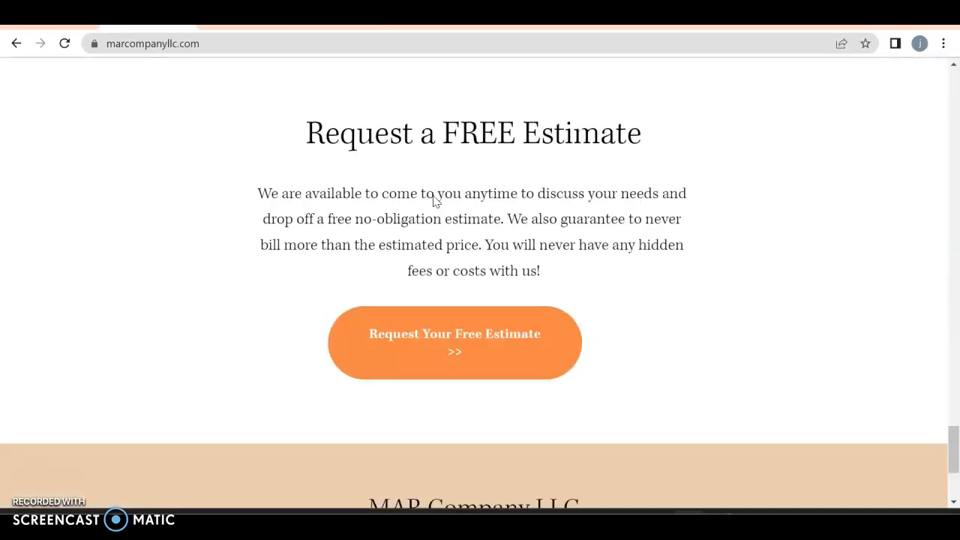
scroll(433, 202, "up", 5)
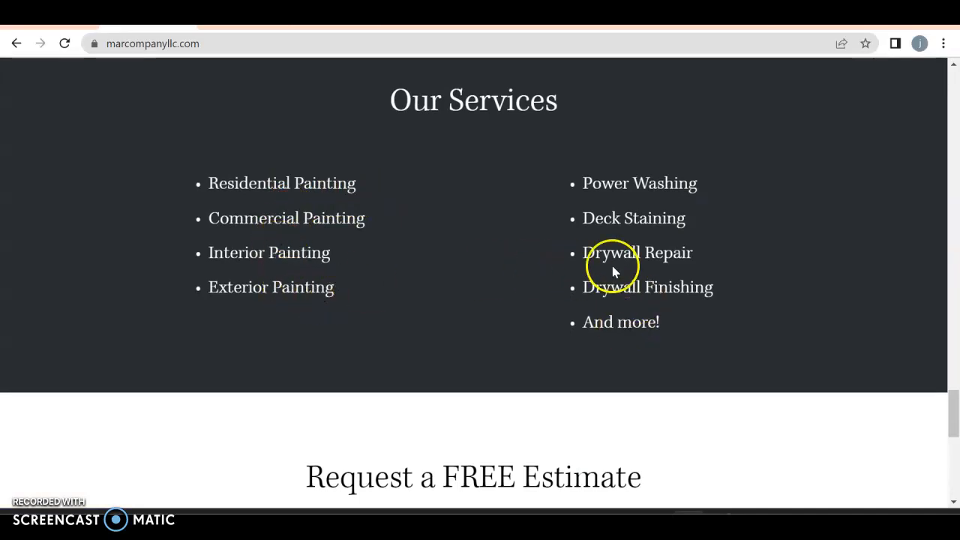
Step: Open the website's Services page and look through its interior, exterior and commercial painting sections down to the footer
scroll(569, 169, "up", 10)
scroll(569, 168, "up", 10)
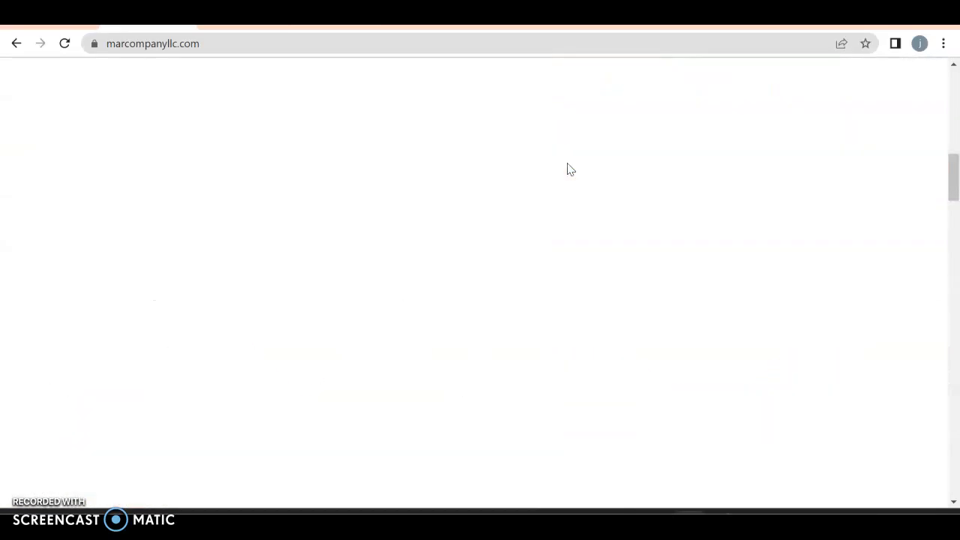
left_click(646, 142)
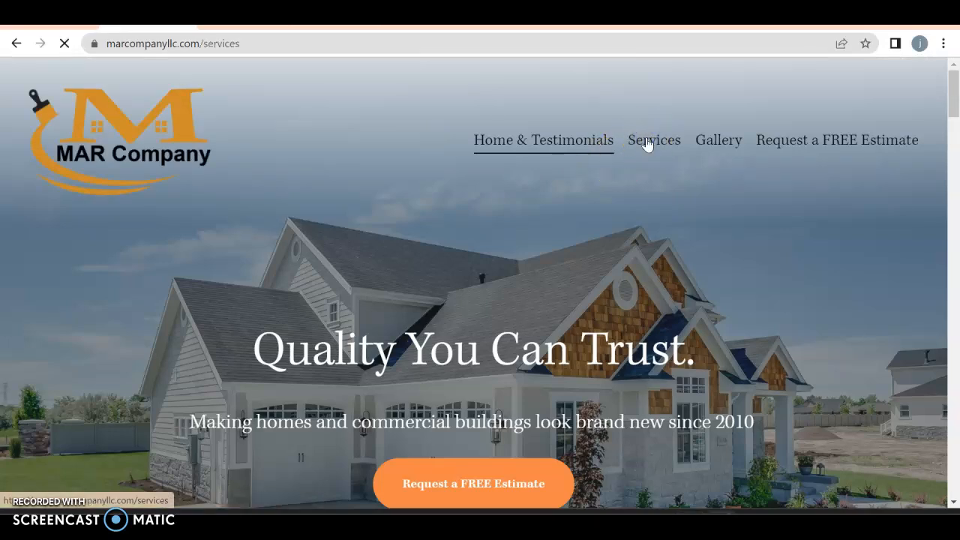
scroll(648, 144, "down", 1)
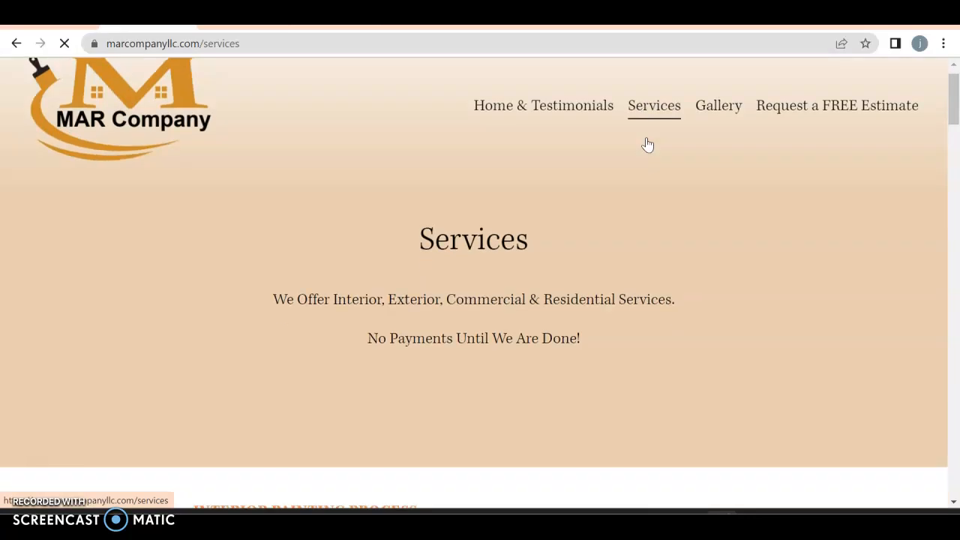
scroll(648, 144, "down", 5)
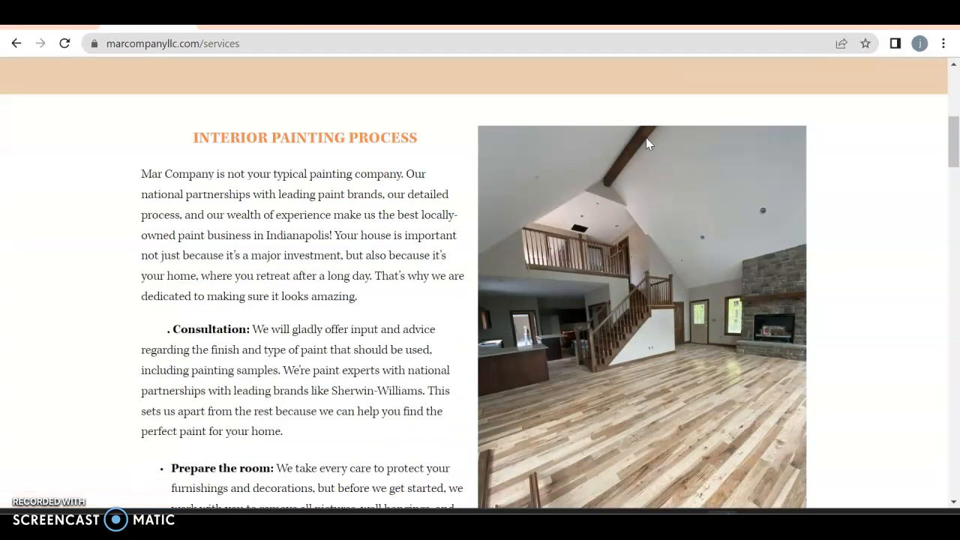
scroll(285, 247, "down", 15)
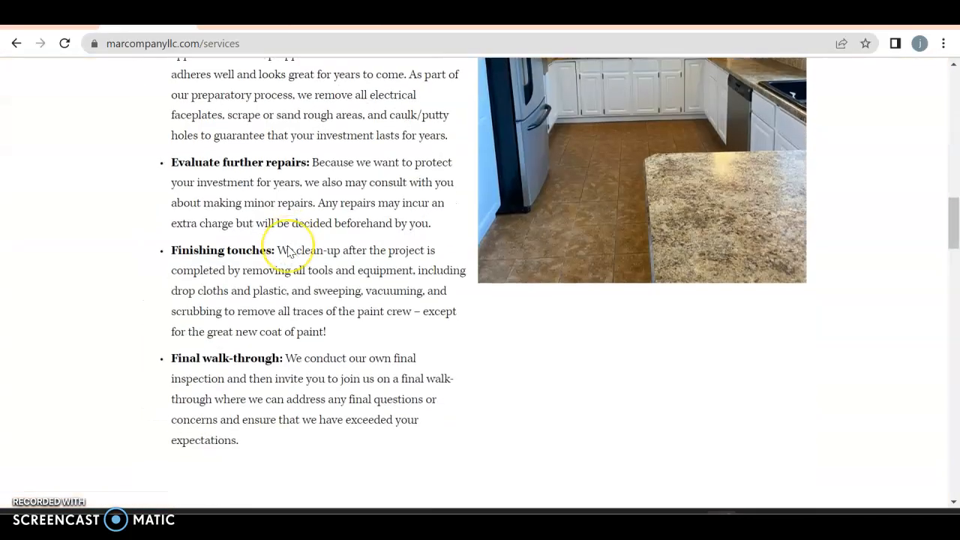
scroll(288, 250, "down", 16)
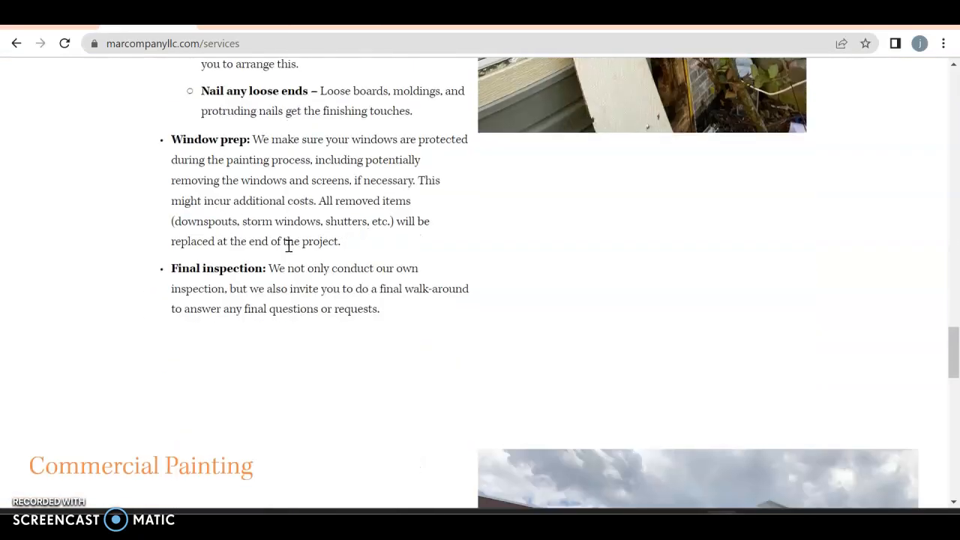
scroll(288, 246, "down", 8)
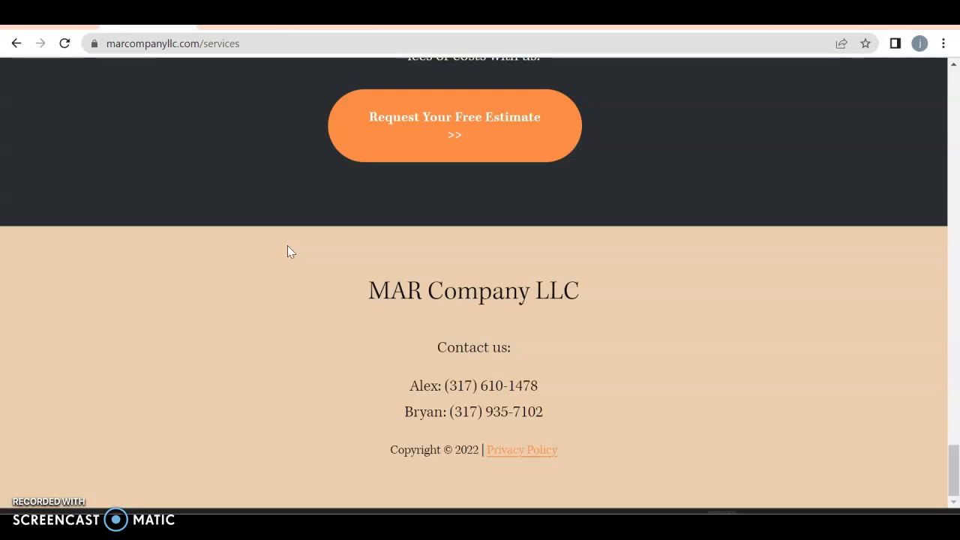
Step: Return to the Interior Painting Process section of the Services page and highlight its introductory paragraph
scroll(288, 245, "up", 20)
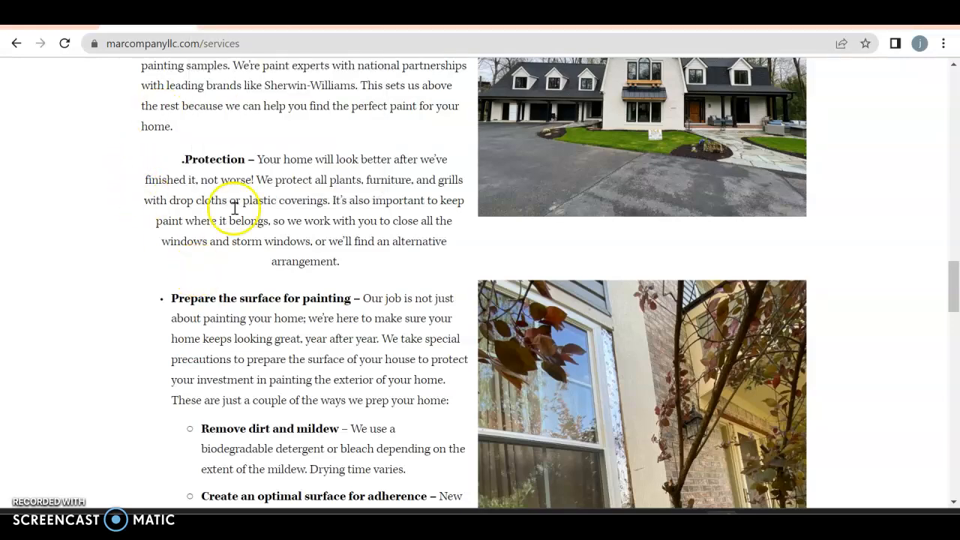
scroll(237, 204, "up", 4)
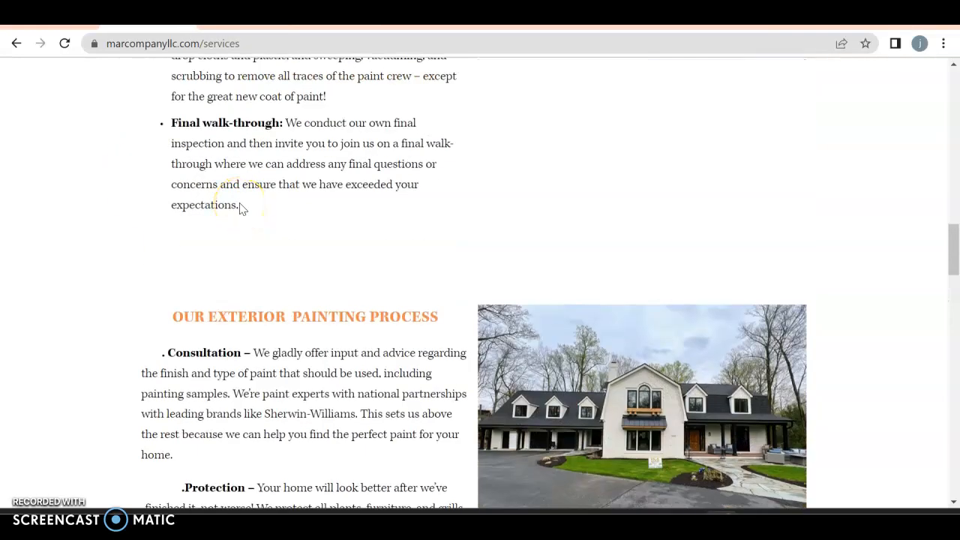
scroll(240, 209, "up", 10)
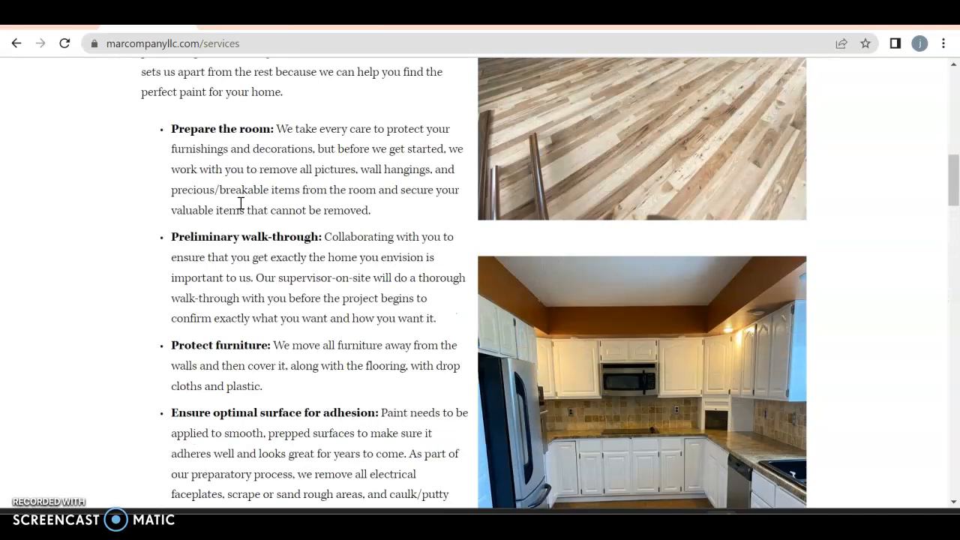
scroll(241, 202, "up", 2)
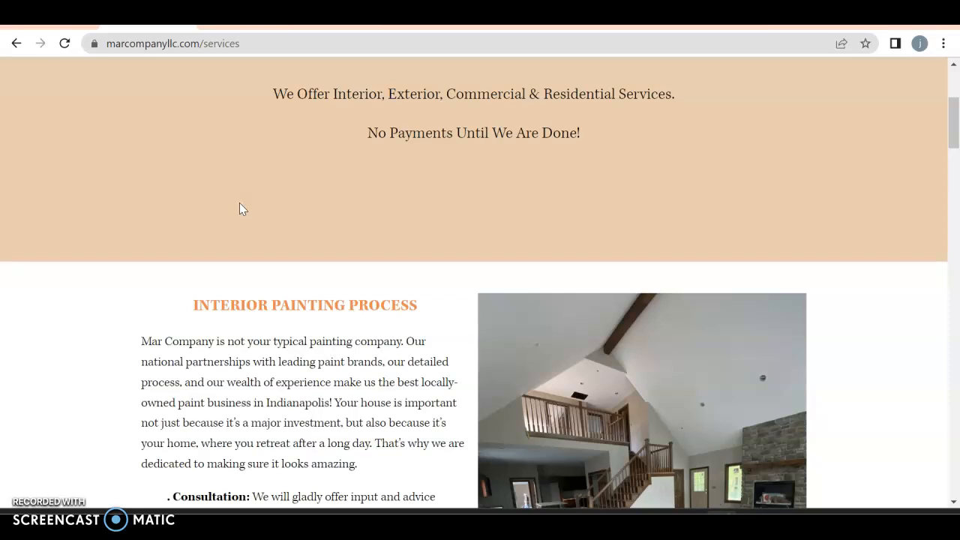
mouse_move(378, 471)
left_mouse_down()
mouse_move(195, 350)
mouse_move(108, 335)
left_mouse_up()
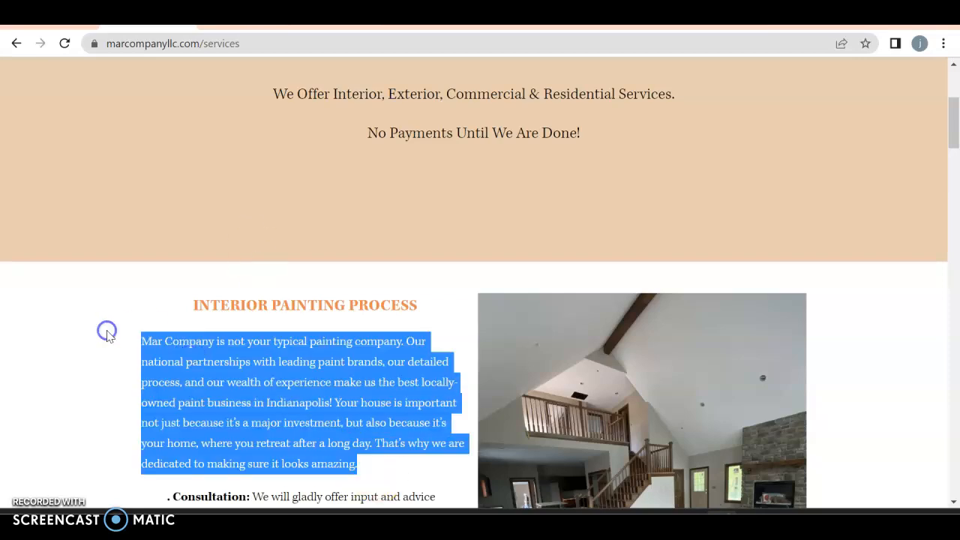
left_click(168, 268)
left_click(244, 28)
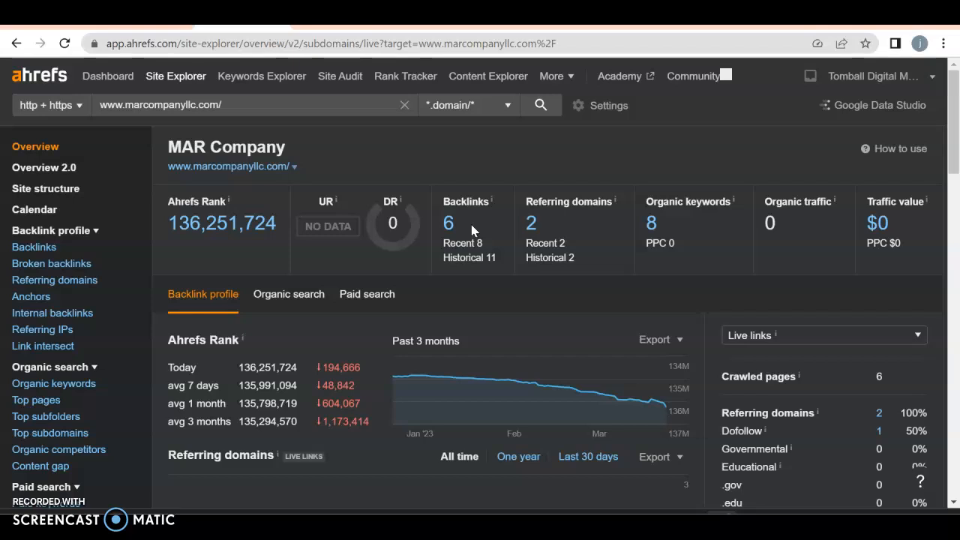
left_click(650, 225)
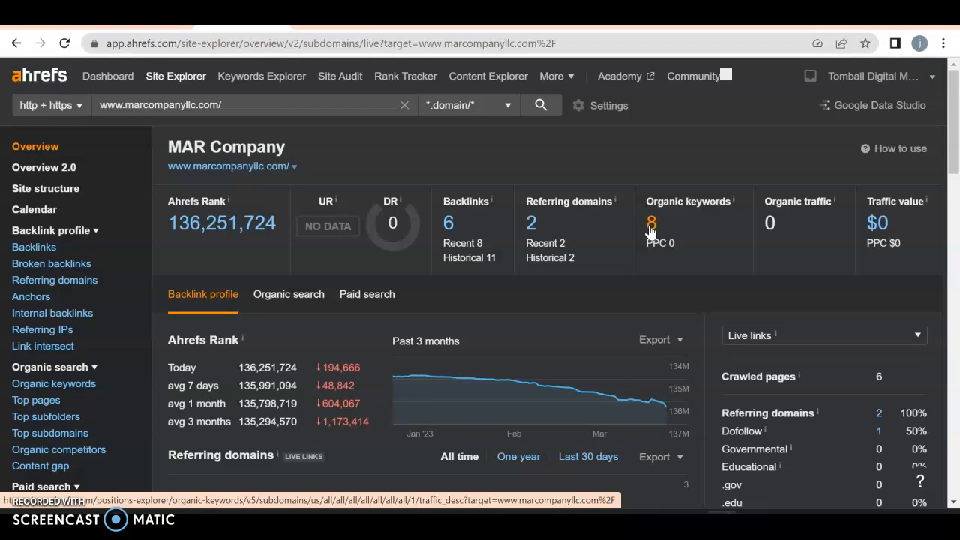
left_click(649, 225)
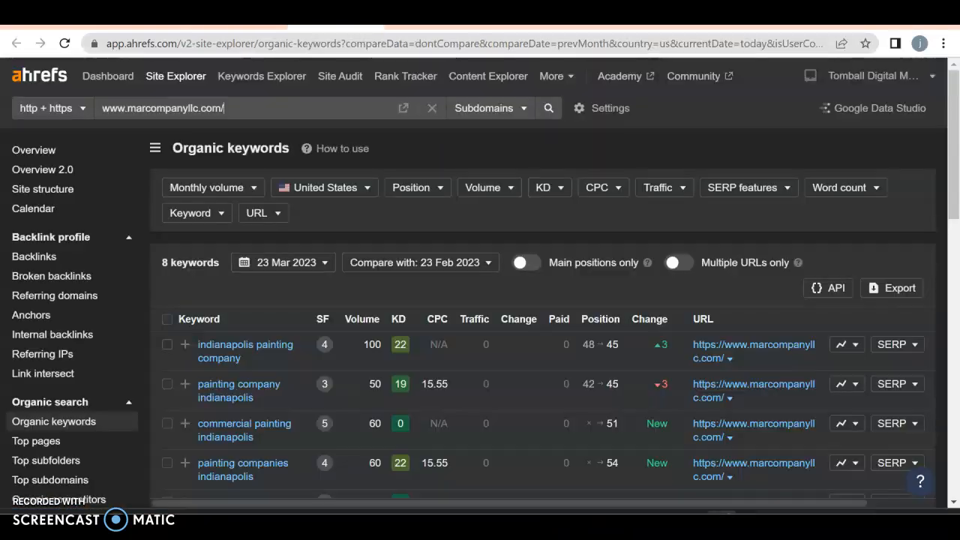
scroll(321, 193, "down", 2)
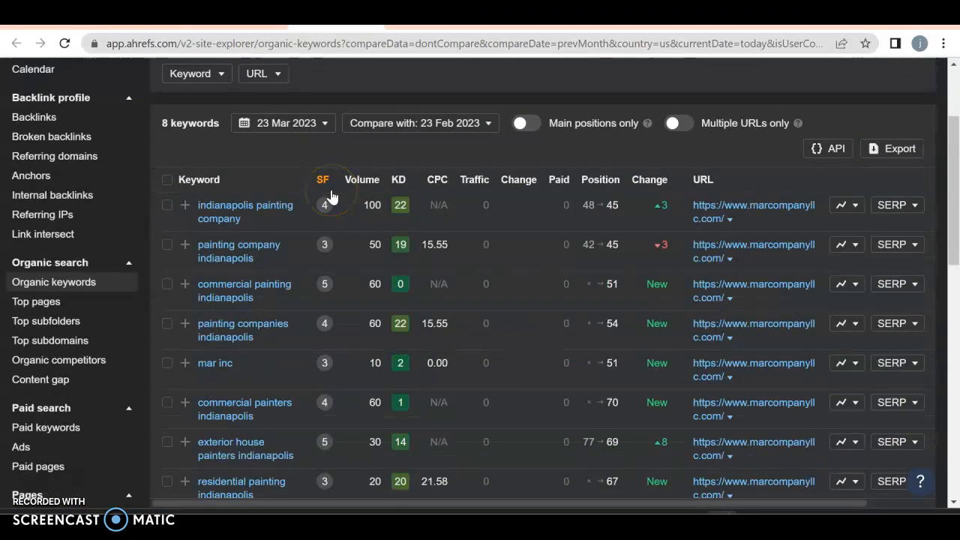
scroll(249, 258, "down", 1)
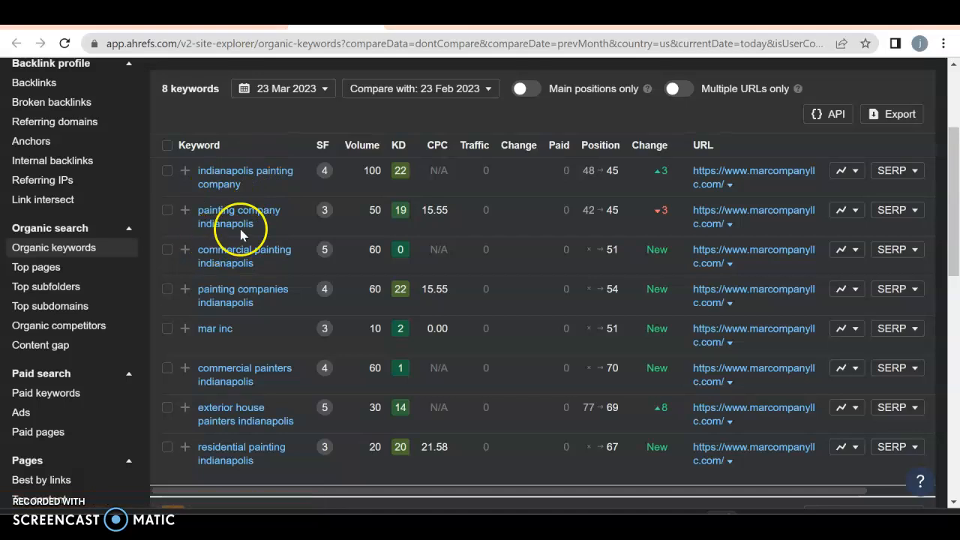
scroll(250, 260, "down", 1)
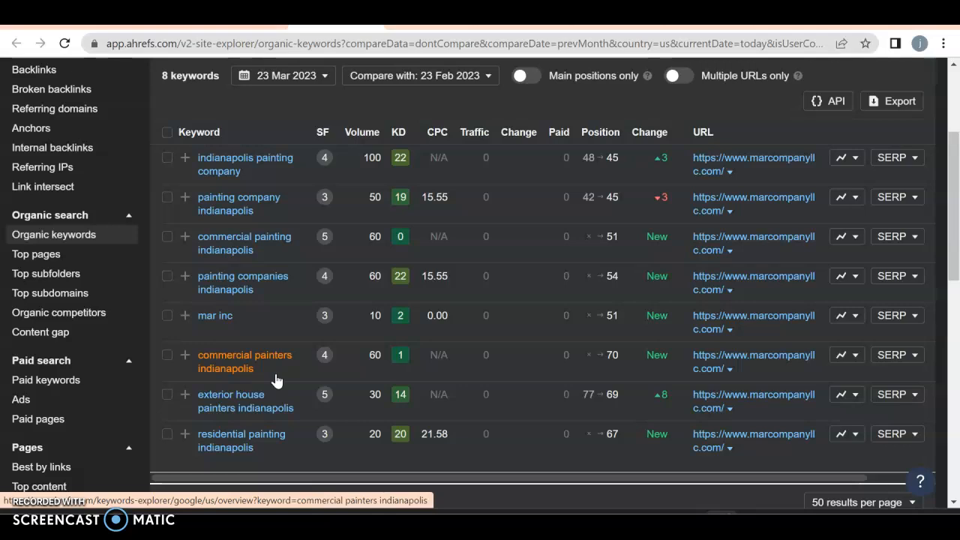
Step: Check the update dates of the listed organic keywords alongside their search positions
scroll(548, 325, "right", 2)
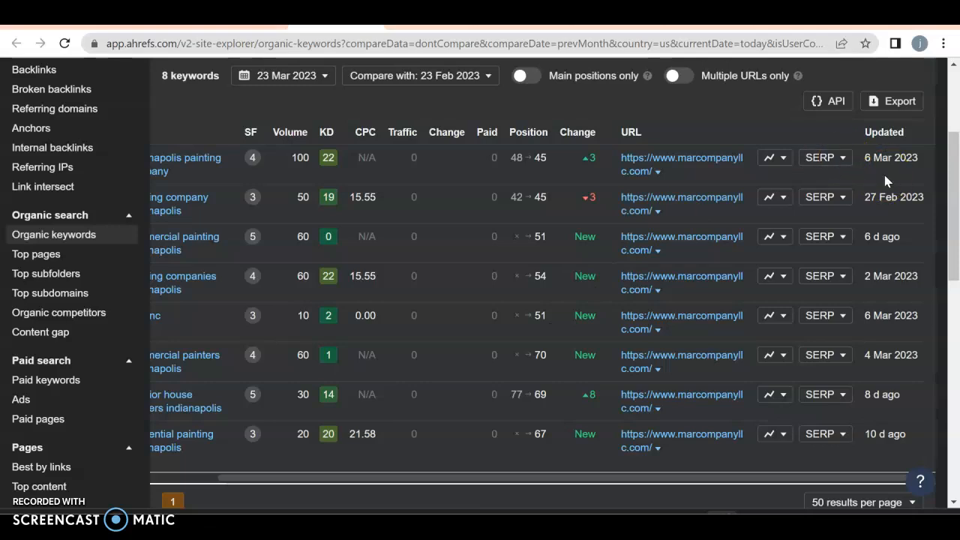
mouse_move(890, 437)
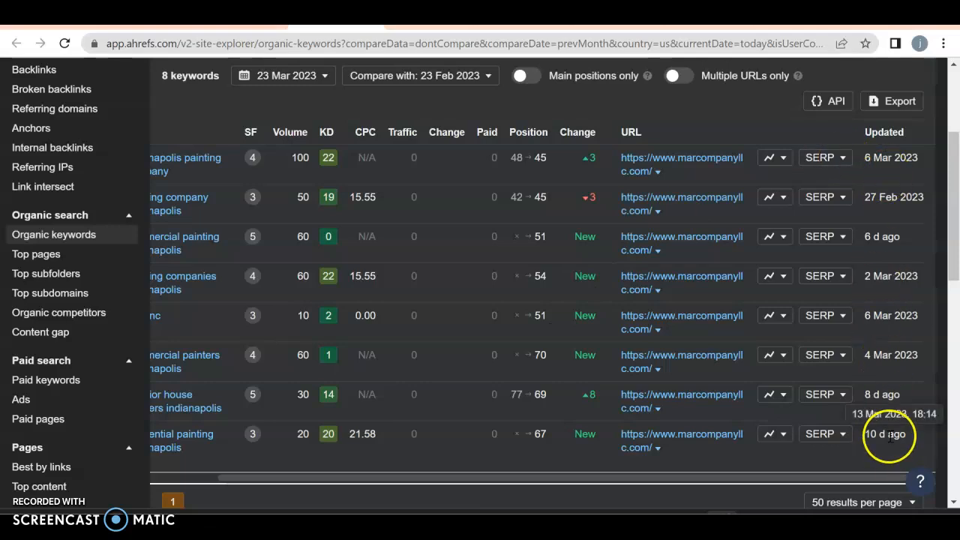
scroll(589, 285, "left", 2)
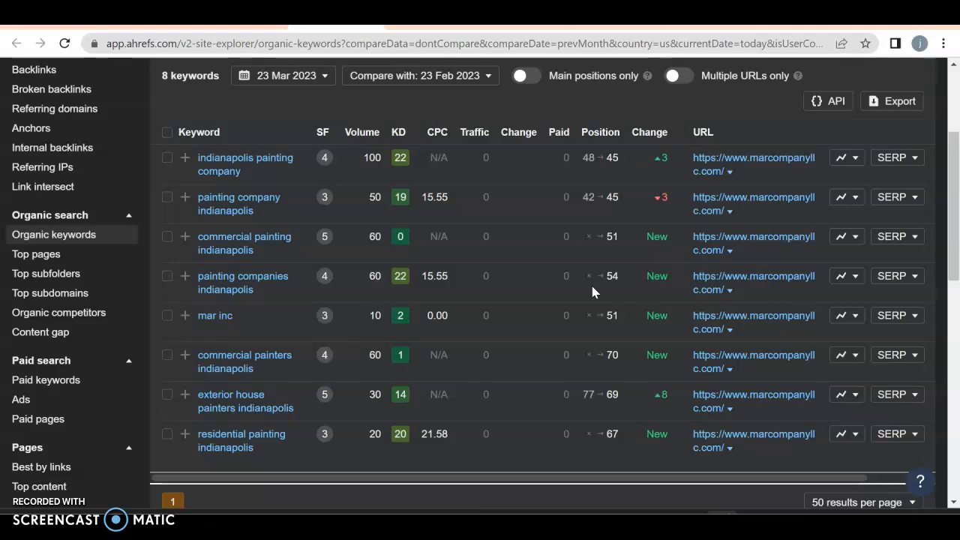
scroll(593, 291, "right", 2)
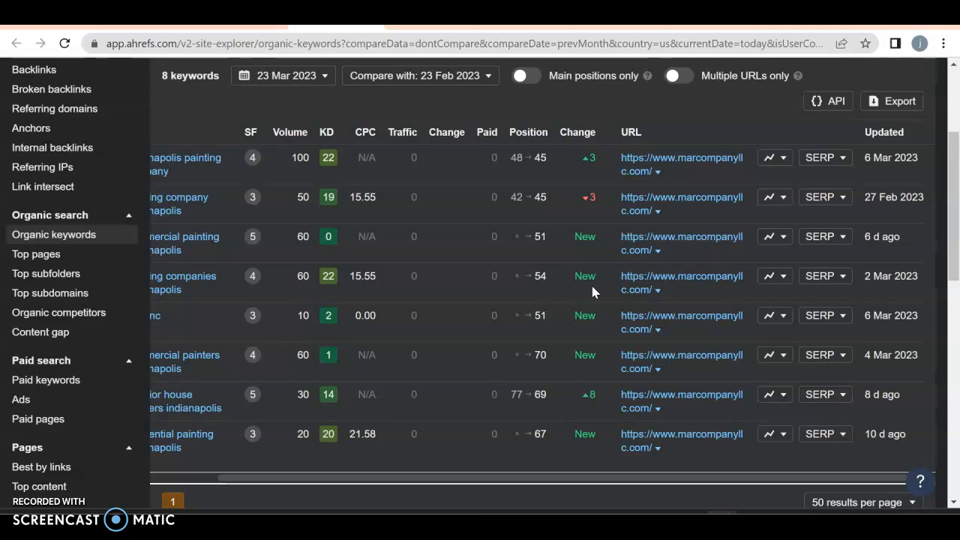
scroll(593, 291, "left", 2)
Step: Switch to the Google results for "painters indianapolis in" and examine the sponsored ads and local business listings from the start of the page
key("ctrl+Tab")
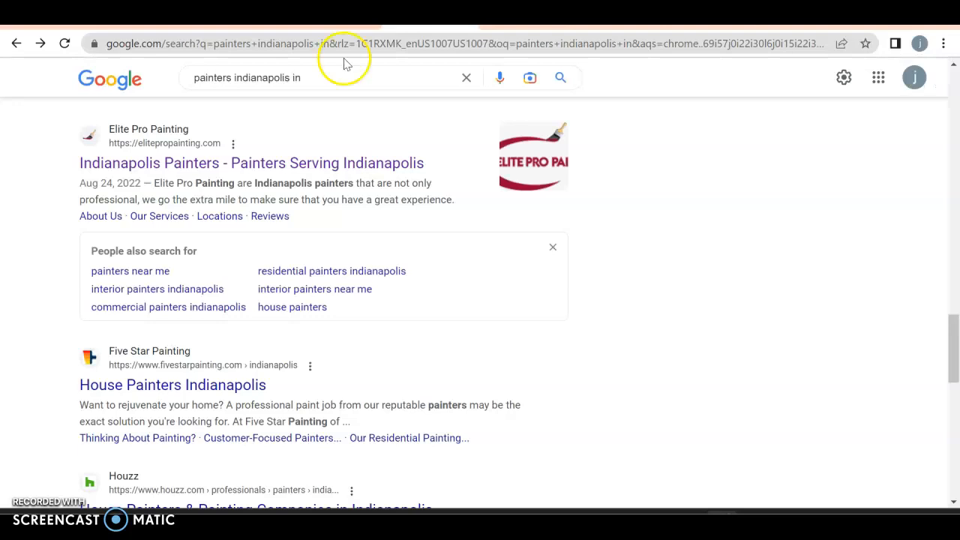
scroll(60, 228, "up", 15)
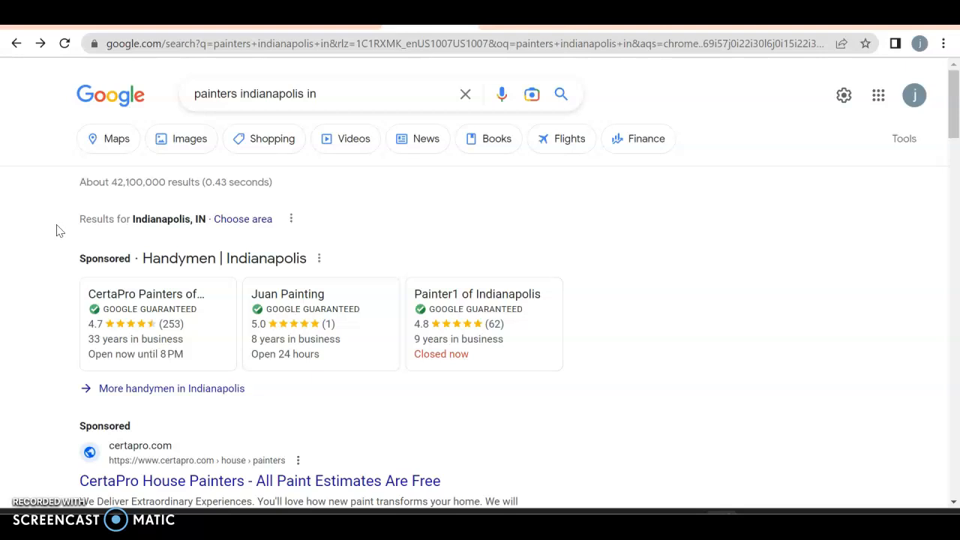
scroll(60, 230, "down", 3)
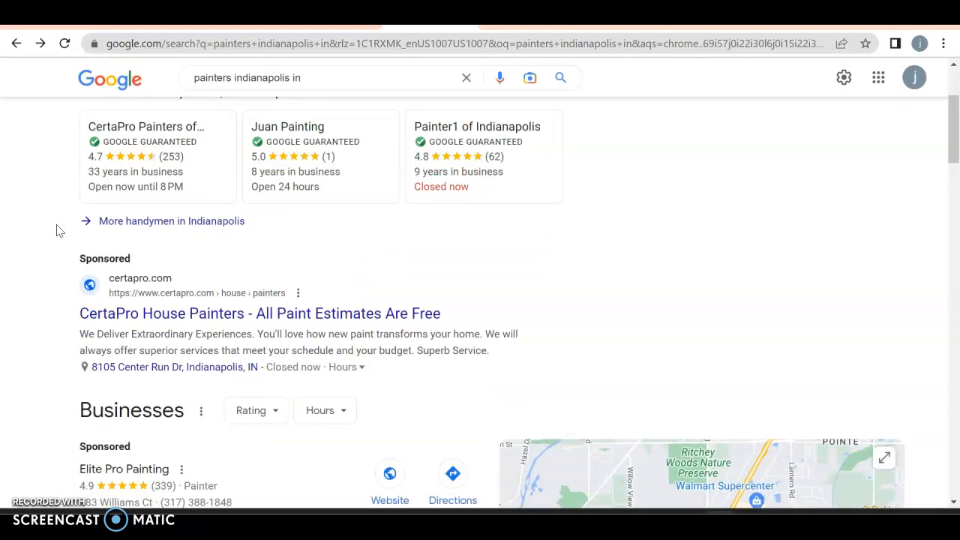
scroll(318, 366, "down", 4)
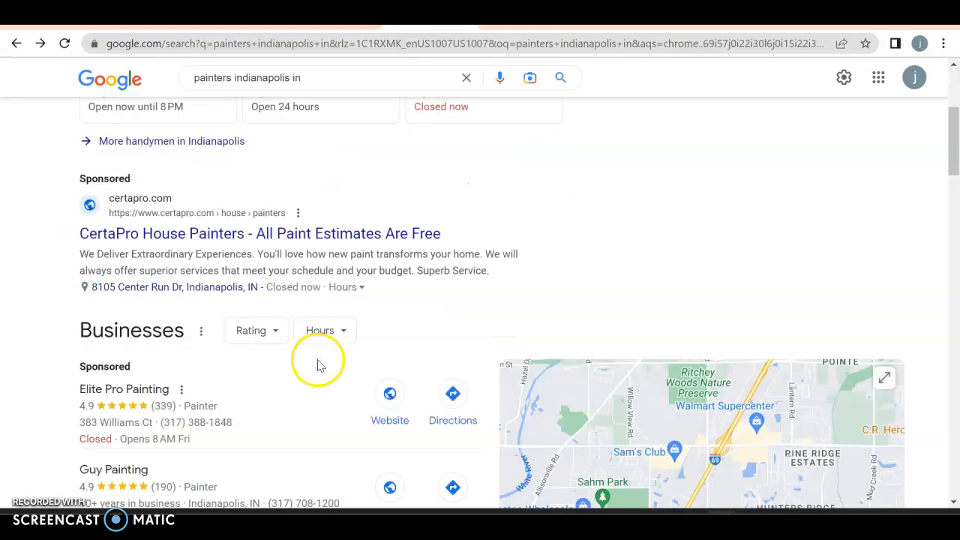
scroll(318, 366, "down", 1)
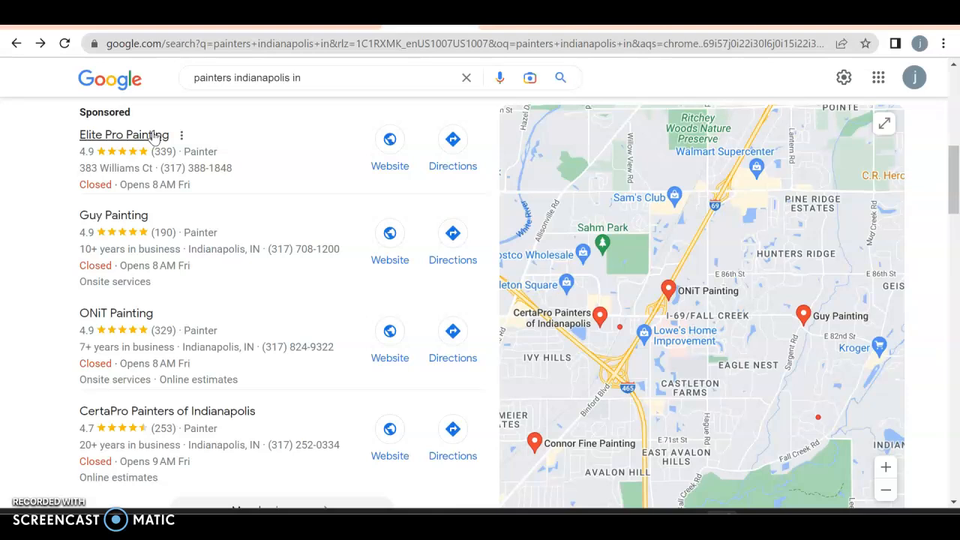
scroll(153, 137, "down", 1)
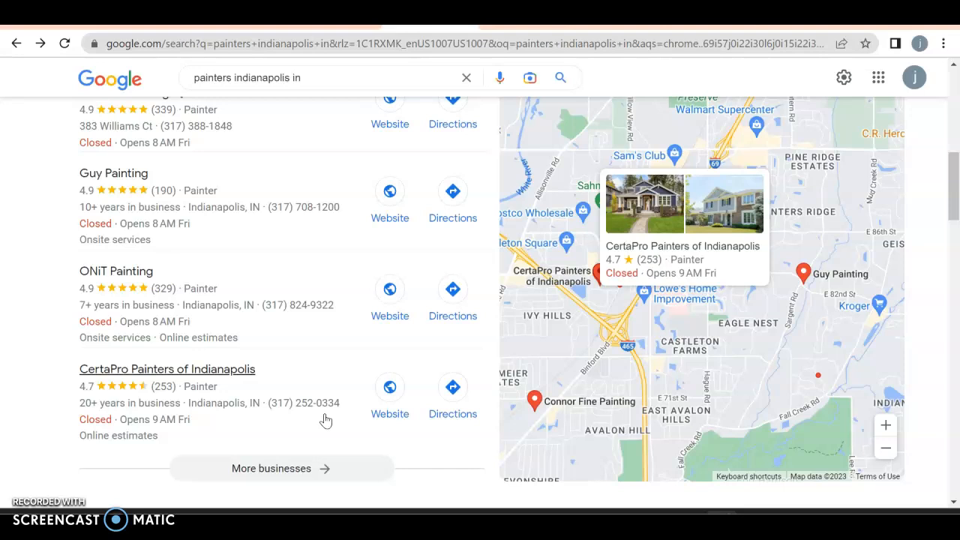
Step: Examine the organic results for "painters indianapolis in" below the local listings and open the Elite Pro Painting website
scroll(325, 420, "down", 2)
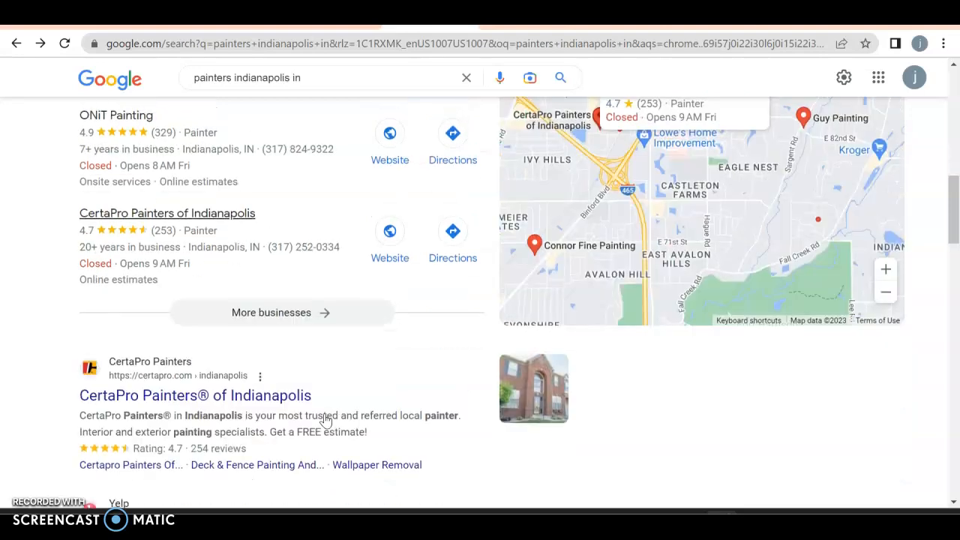
scroll(325, 420, "up", 2)
scroll(325, 421, "down", 3)
scroll(325, 420, "down", 2)
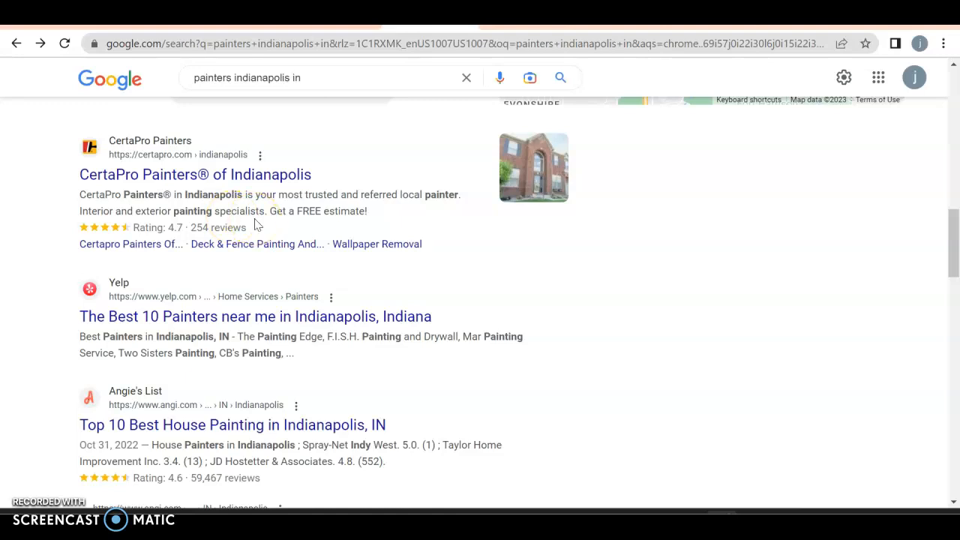
scroll(255, 225, "down", 1)
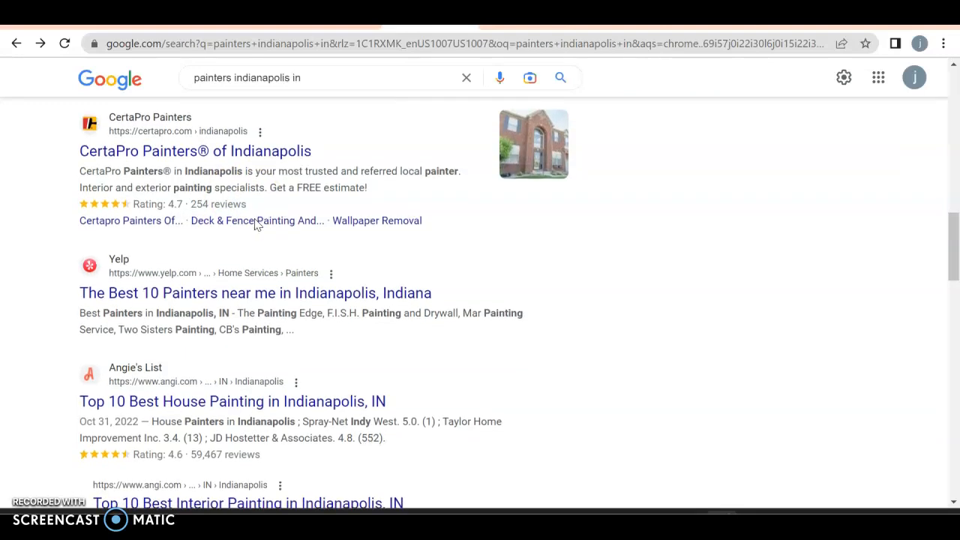
scroll(255, 224, "down", 4)
scroll(255, 224, "down", 5)
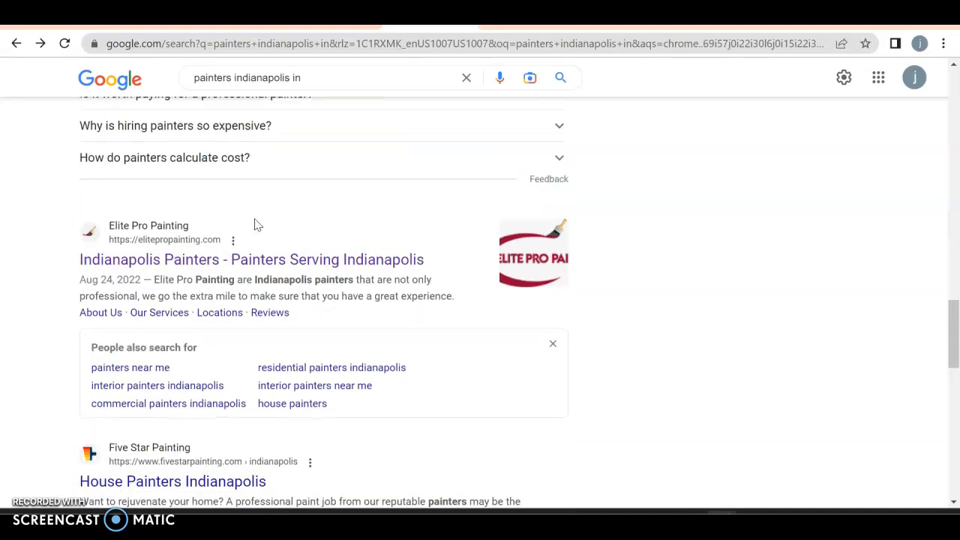
left_click(186, 262)
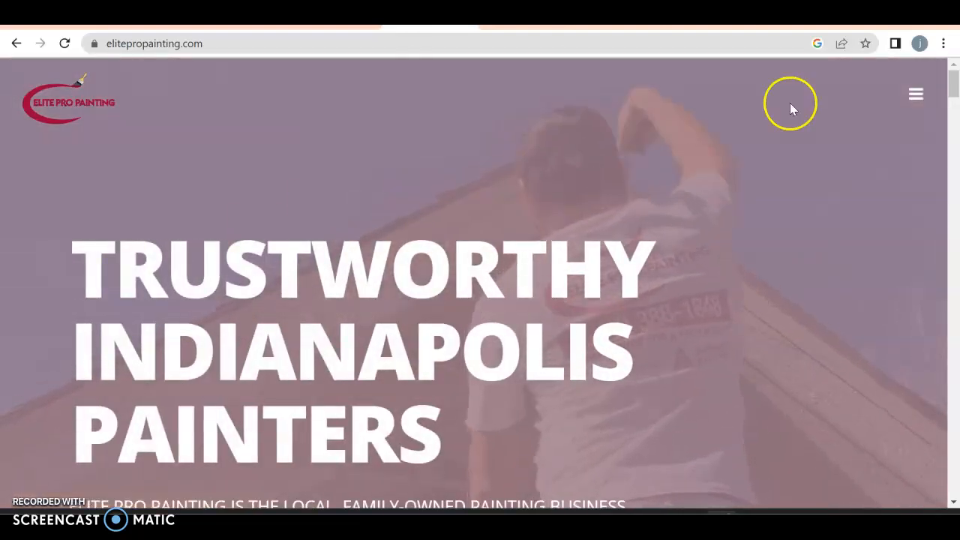
Step: Review the Our Services and Locations entries in Elite Pro Painting's site navigation, and collapse it again
left_click(917, 96)
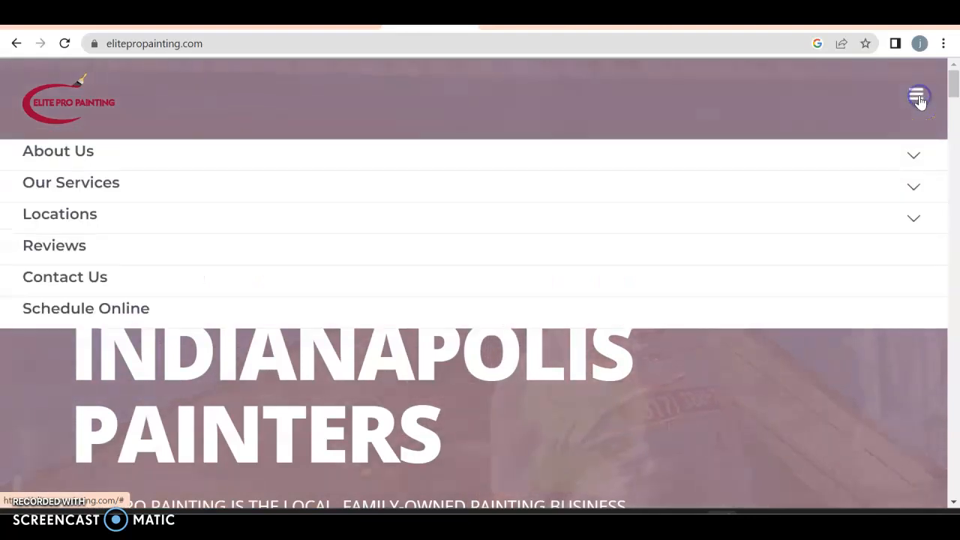
left_click(914, 199)
left_click(913, 200)
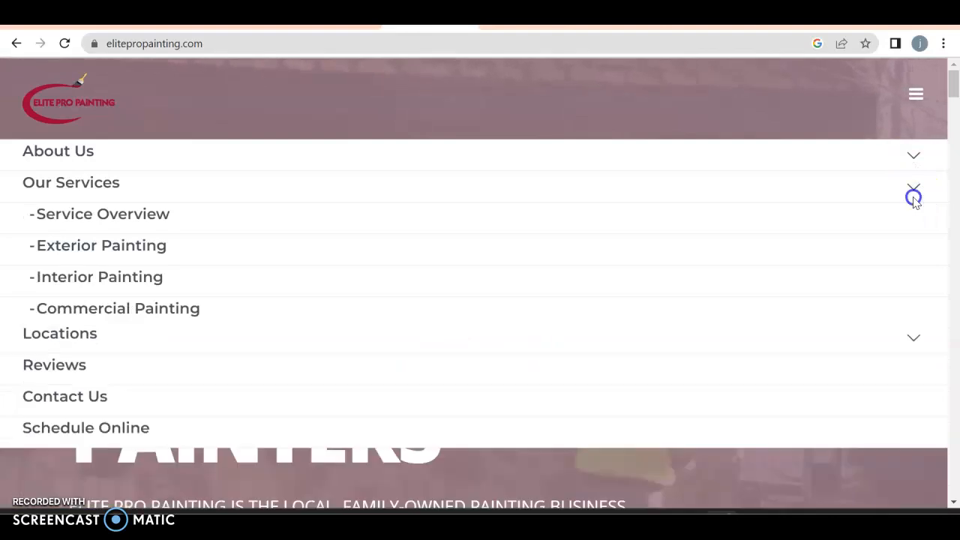
left_click(914, 224)
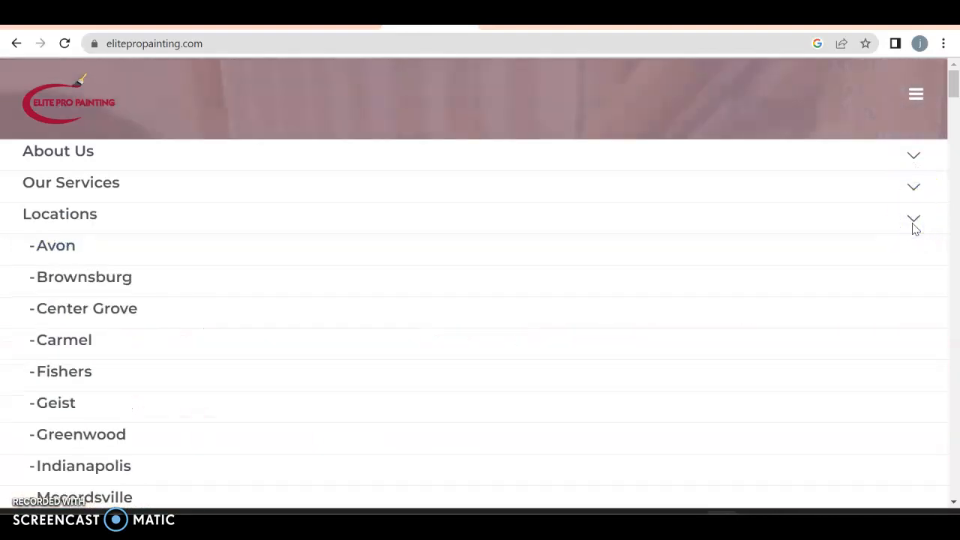
left_click(914, 224)
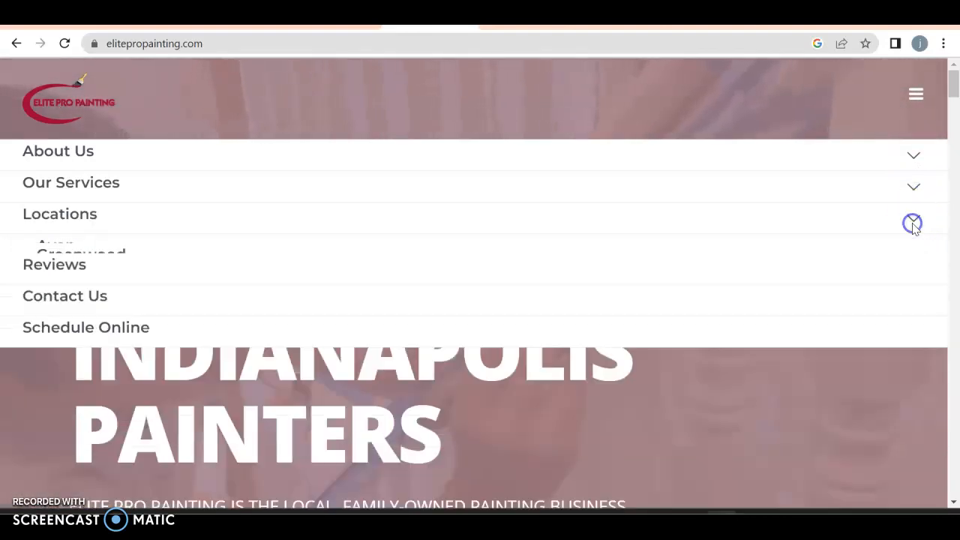
left_click(916, 94)
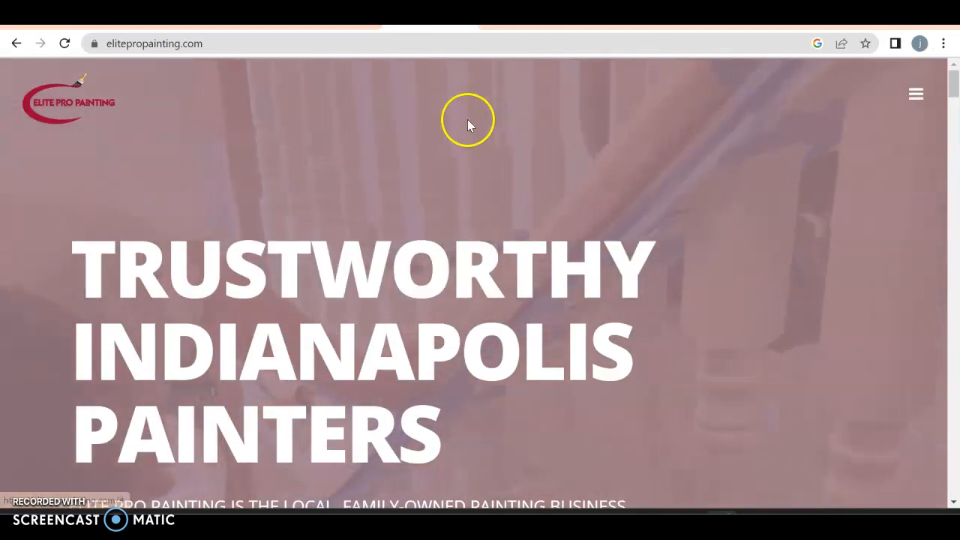
Step: Review Elite Pro Painting's homepage down to the footer, including the Plainfield FAQ, customer reviews, benefits and partner logos
scroll(706, 79, "down", 6)
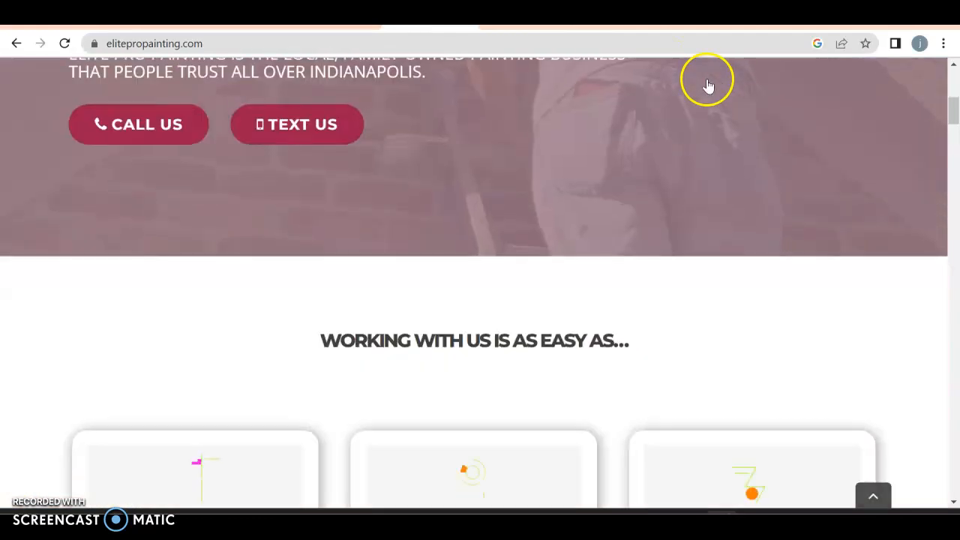
scroll(707, 79, "down", 20)
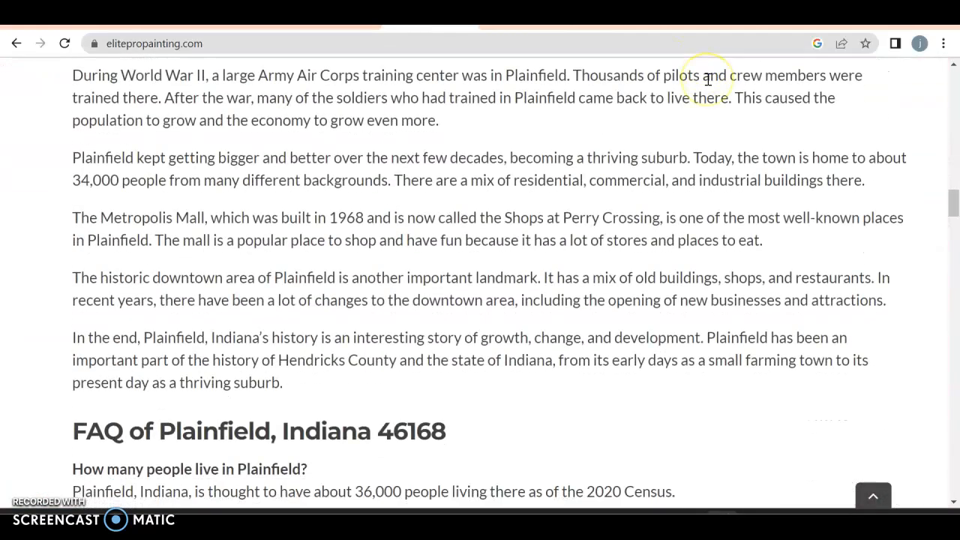
scroll(529, 180, "down", 12)
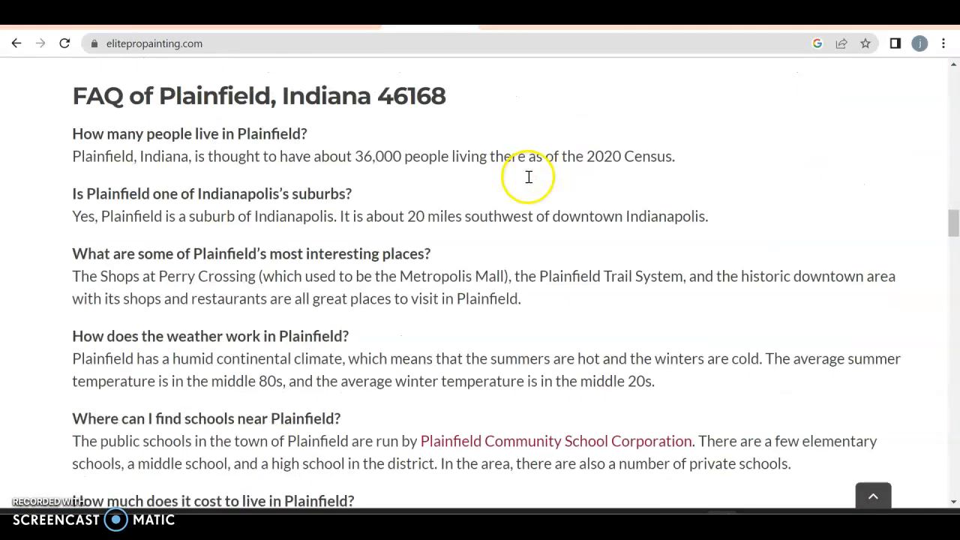
scroll(527, 182, "down", 15)
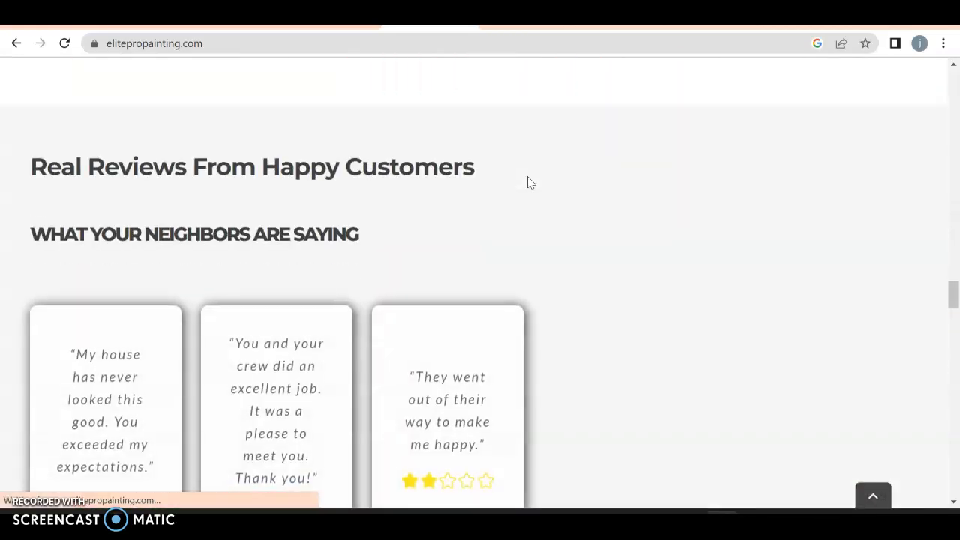
scroll(528, 182, "down", 10)
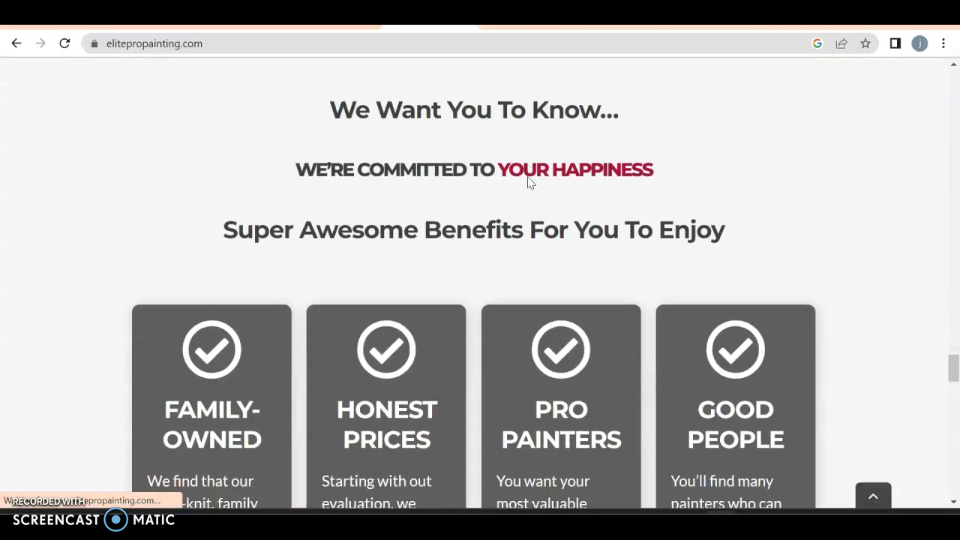
scroll(527, 180, "down", 15)
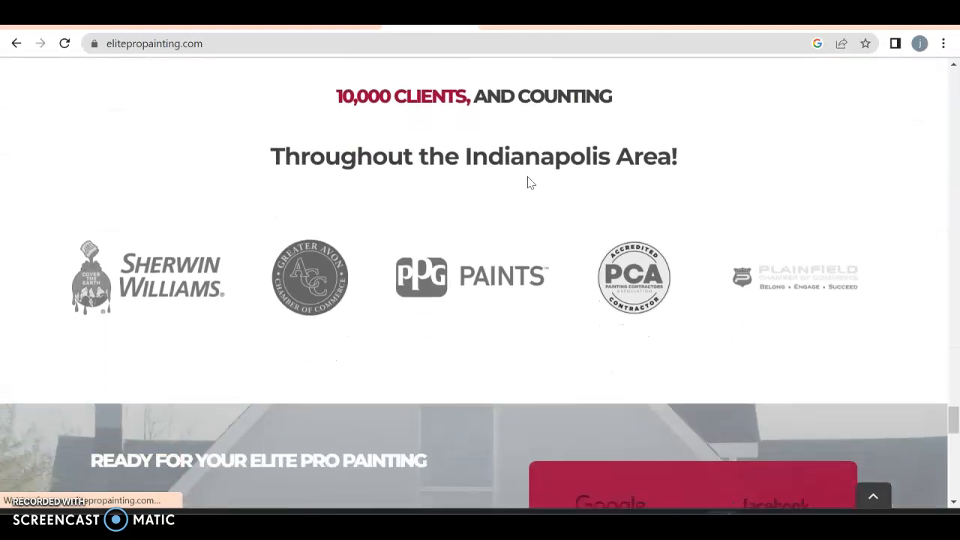
scroll(527, 182, "down", 4)
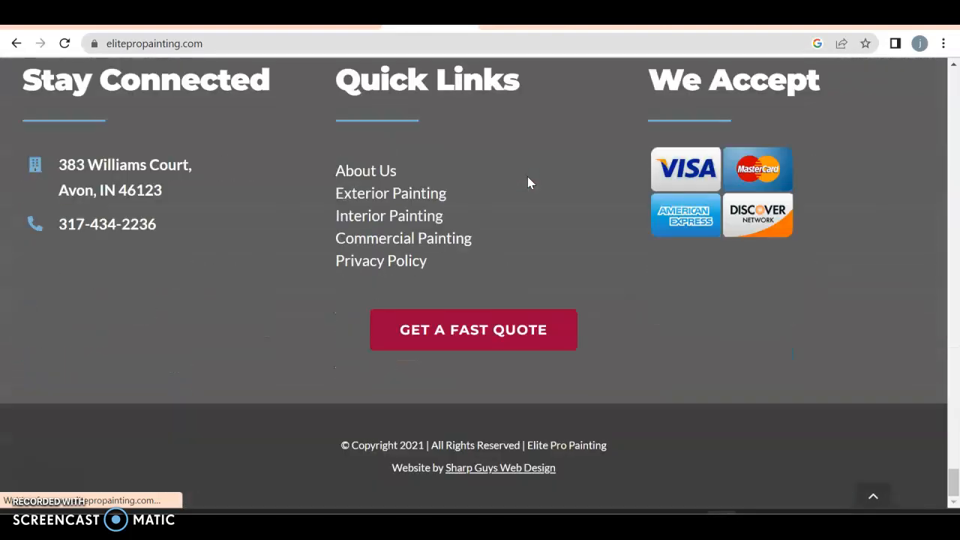
Step: Switch to the Ahrefs overview for elitepropainting.com and examine its referring domains and organic keywords metrics
left_click(525, 27)
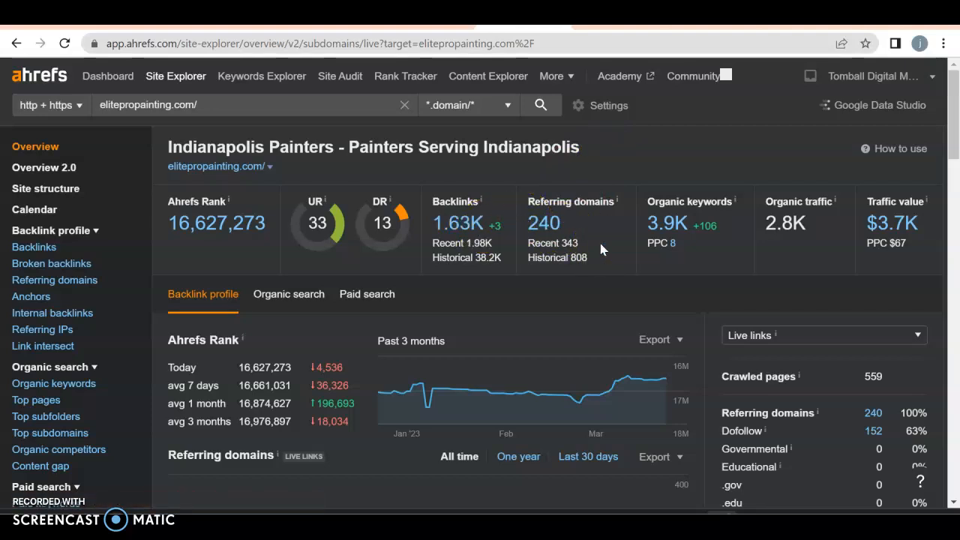
left_click(682, 191)
left_click(633, 258)
Step: Switch to the Ahrefs page for elitepropainting.com's organic keywords and sign back in with the saved account credentials
left_click(612, 27)
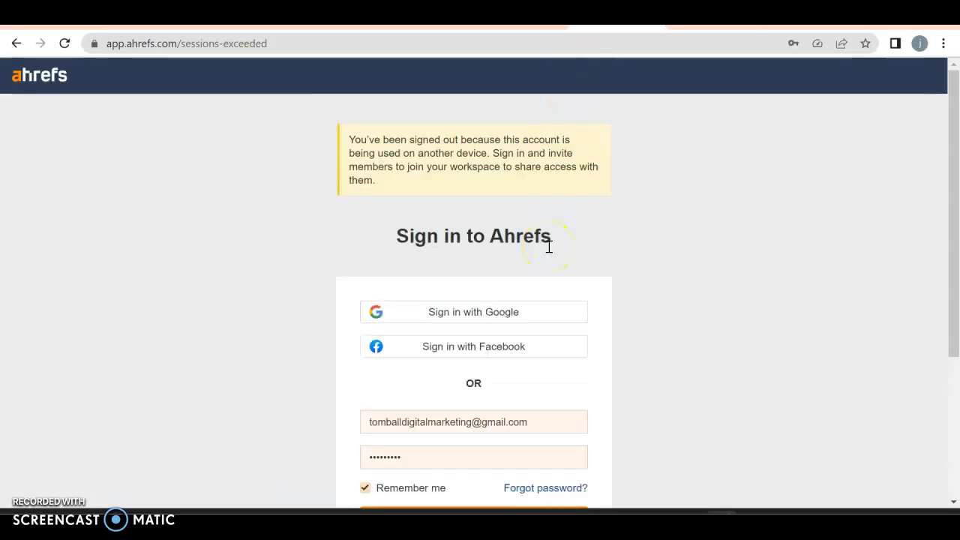
scroll(549, 246, "down", 3)
left_click(476, 305)
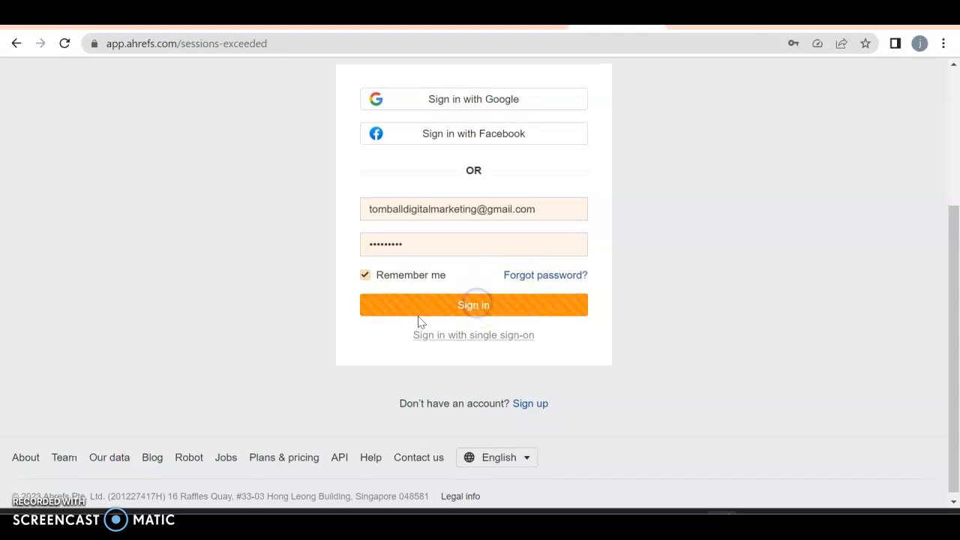
Step: Examine the traffic, positions and ranking URLs of elitepropainting.com's organic keywords through the end of the first results page
scroll(364, 366, "down", 3)
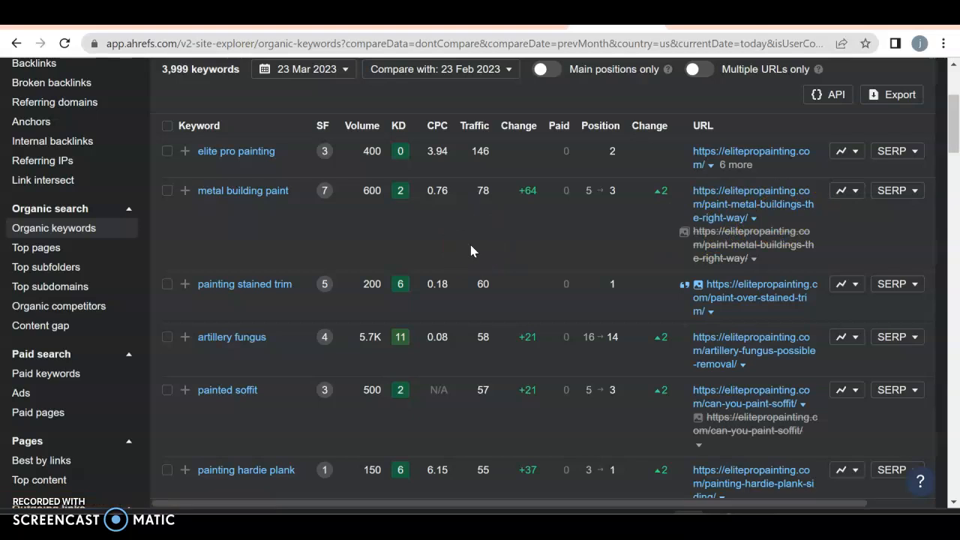
scroll(471, 251, "down", 10)
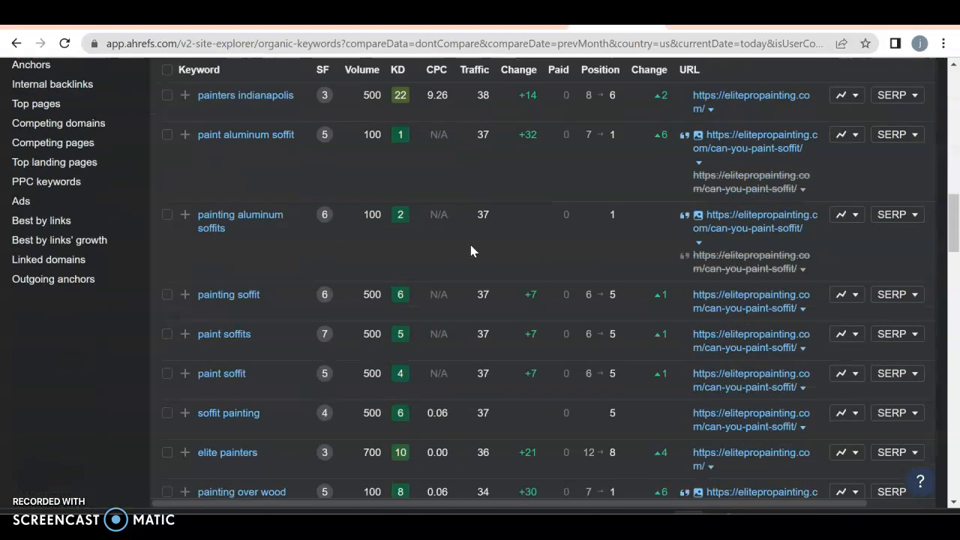
scroll(471, 250, "up", 3)
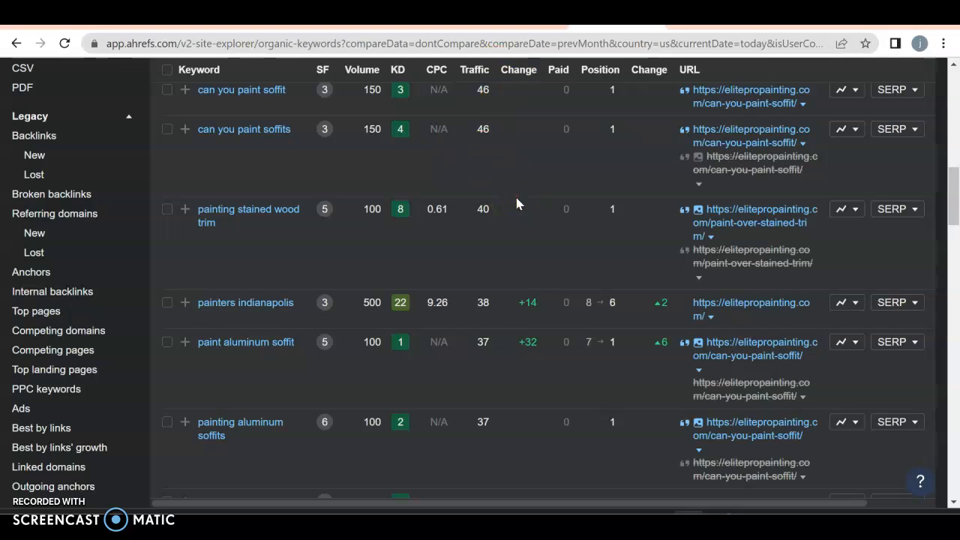
scroll(517, 204, "down", 3)
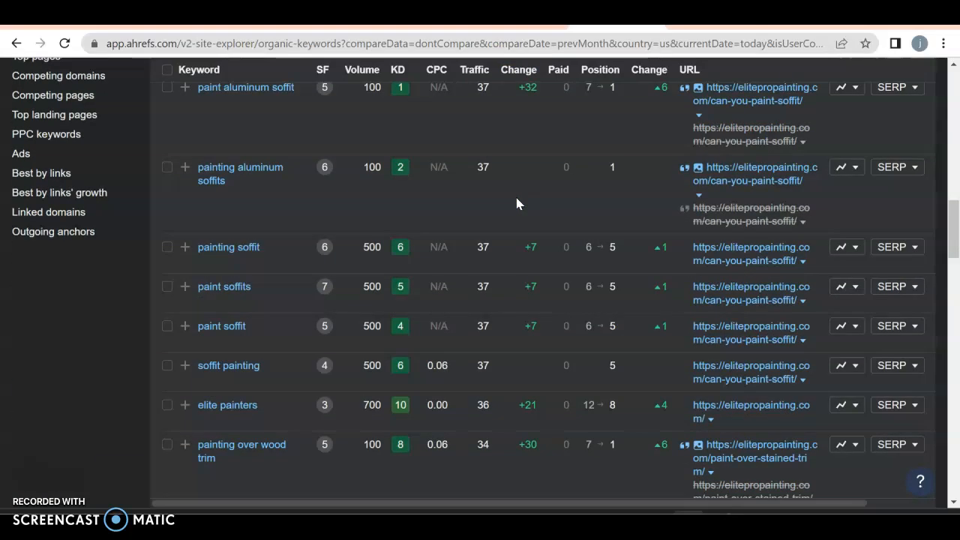
scroll(517, 201, "down", 5)
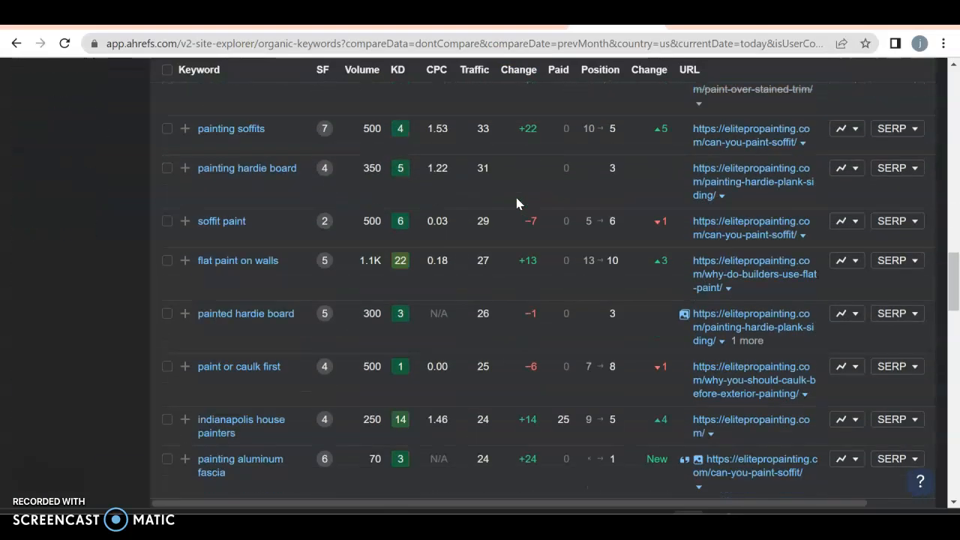
scroll(288, 385, "down", 4)
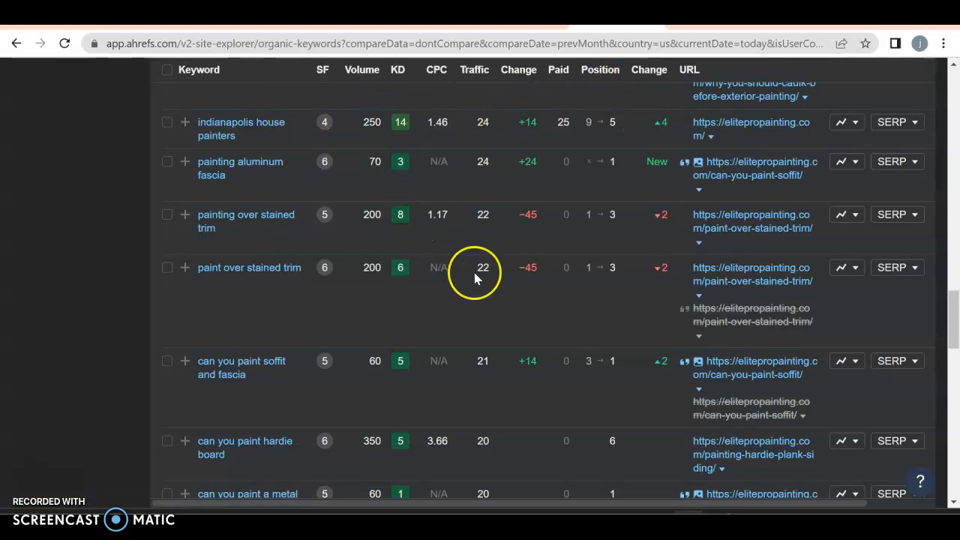
scroll(476, 275, "down", 2)
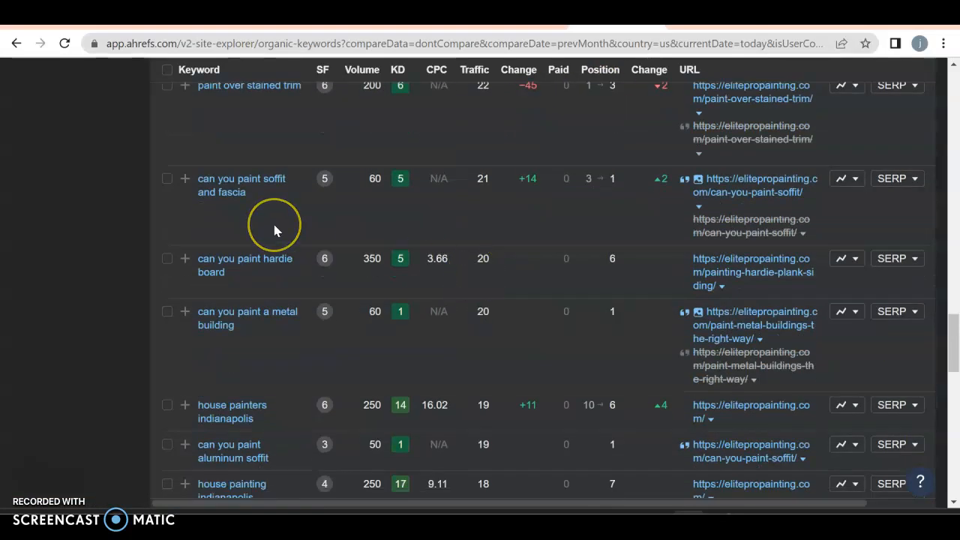
scroll(275, 230, "down", 3)
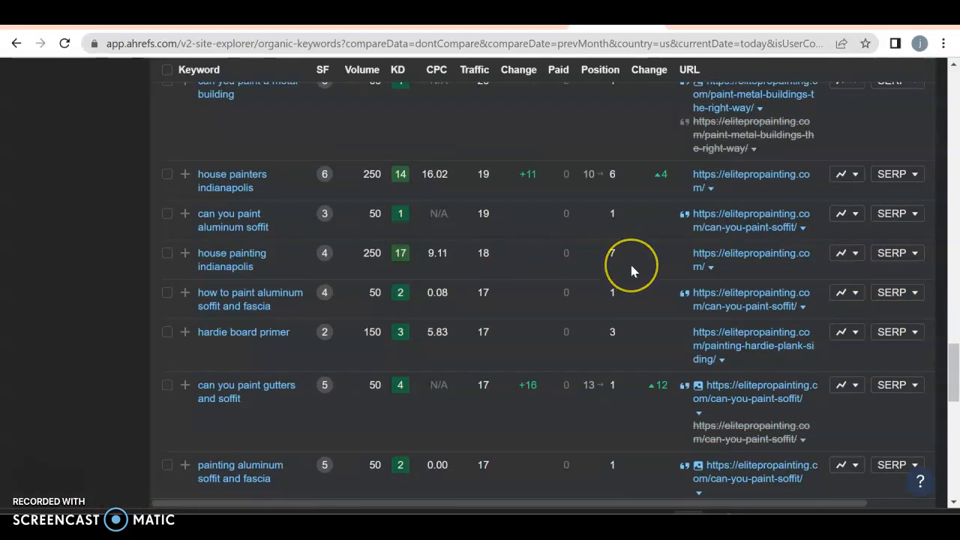
scroll(632, 270, "down", 2)
scroll(632, 271, "down", 3)
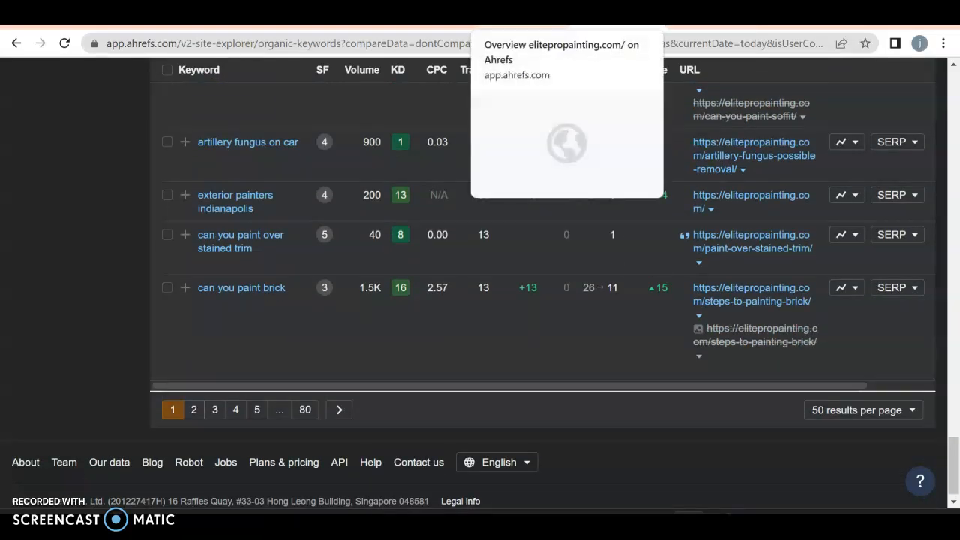
Step: Compare MAR Company's Ahrefs organic keywords and overview with the elitepropainting.com overview, and return to MAR Company's Services page
left_click(345, 15)
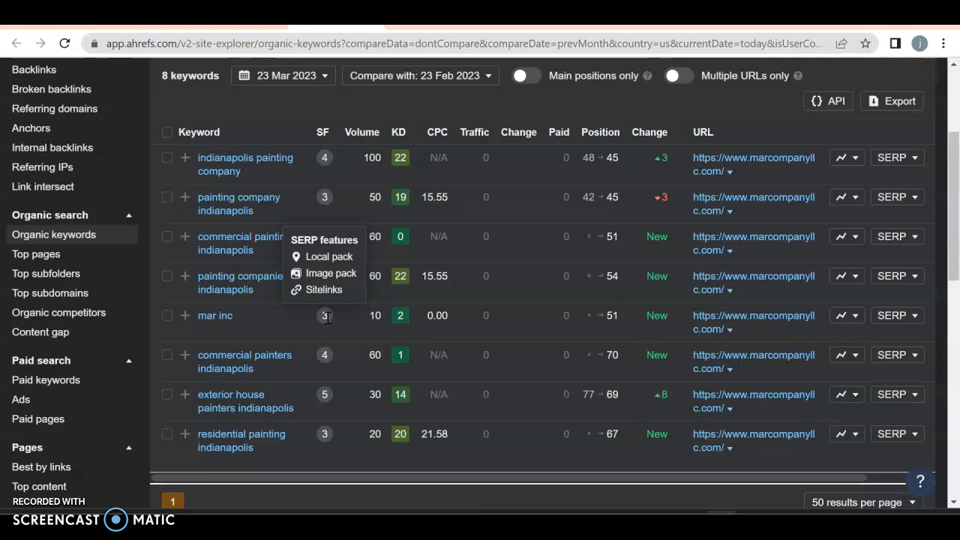
left_click(242, 27)
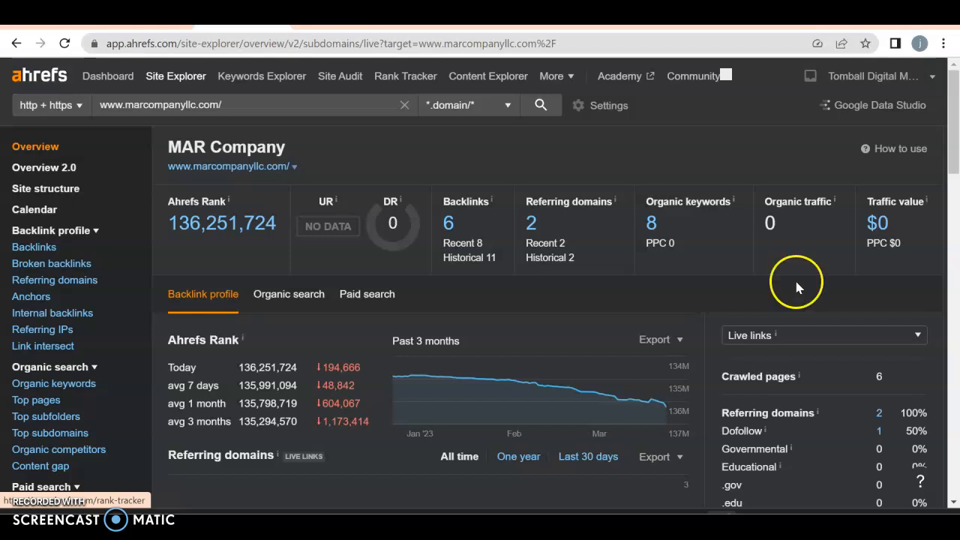
key("alt+Left")
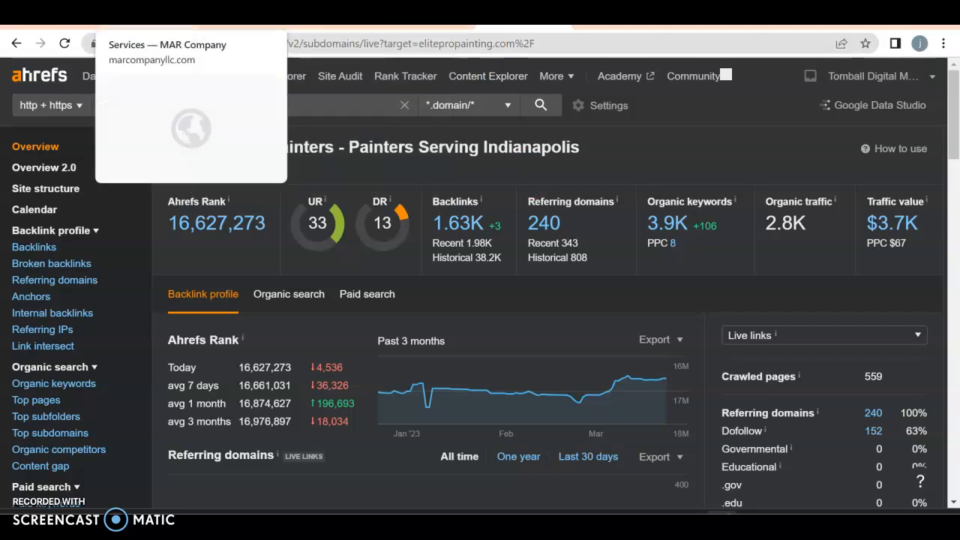
left_click(225, 19)
left_click(142, 19)
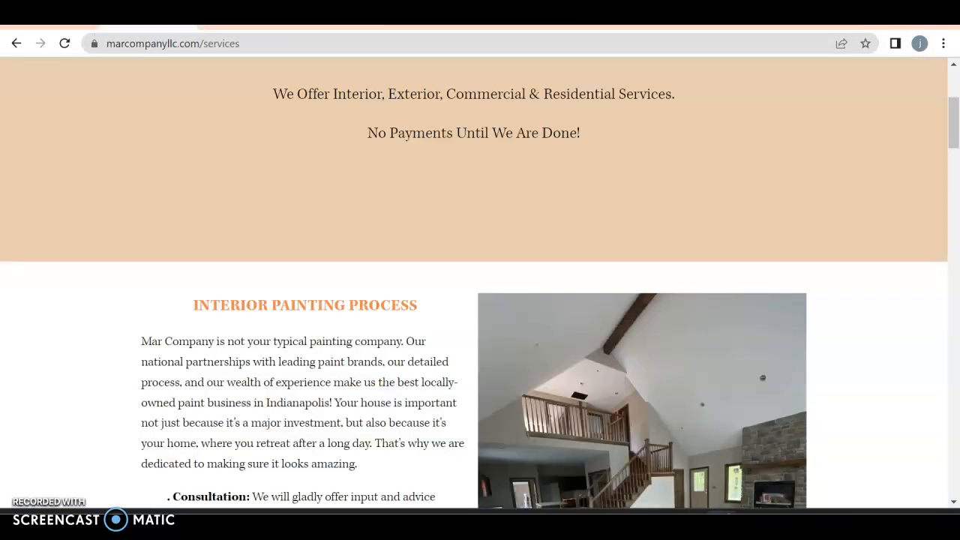